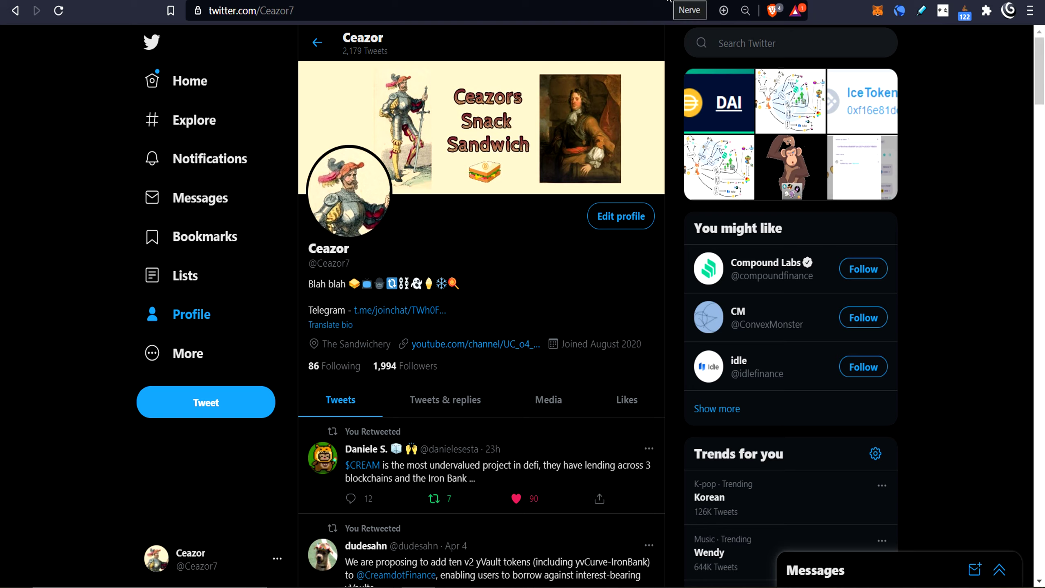
# Load the Nerve swap page at app.nerve.fi from the bookmark bar
pyautogui.click(690, 3)
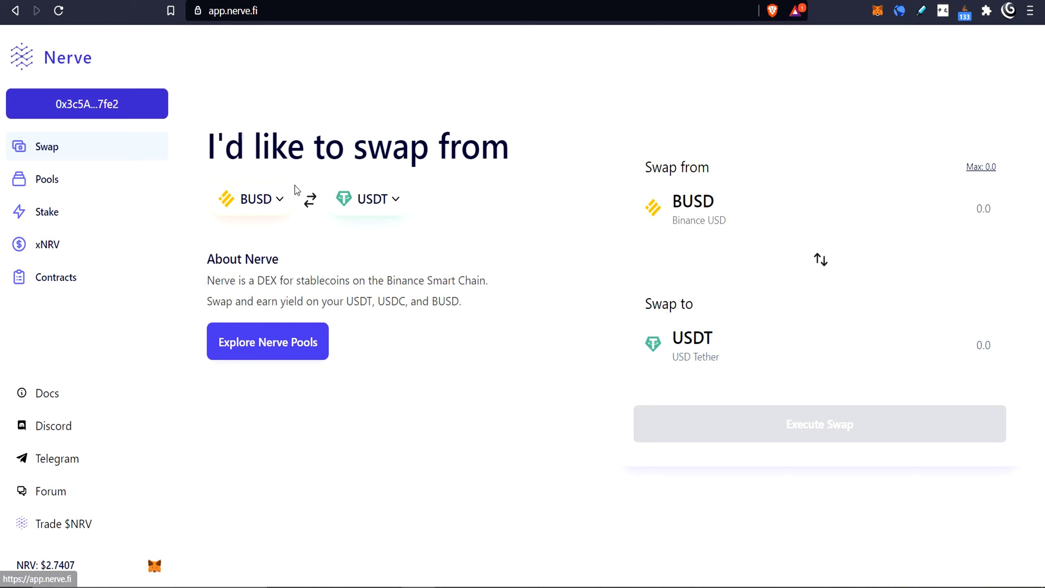
pyautogui.moveTo(254, 281); pyautogui.dragTo(465, 276)
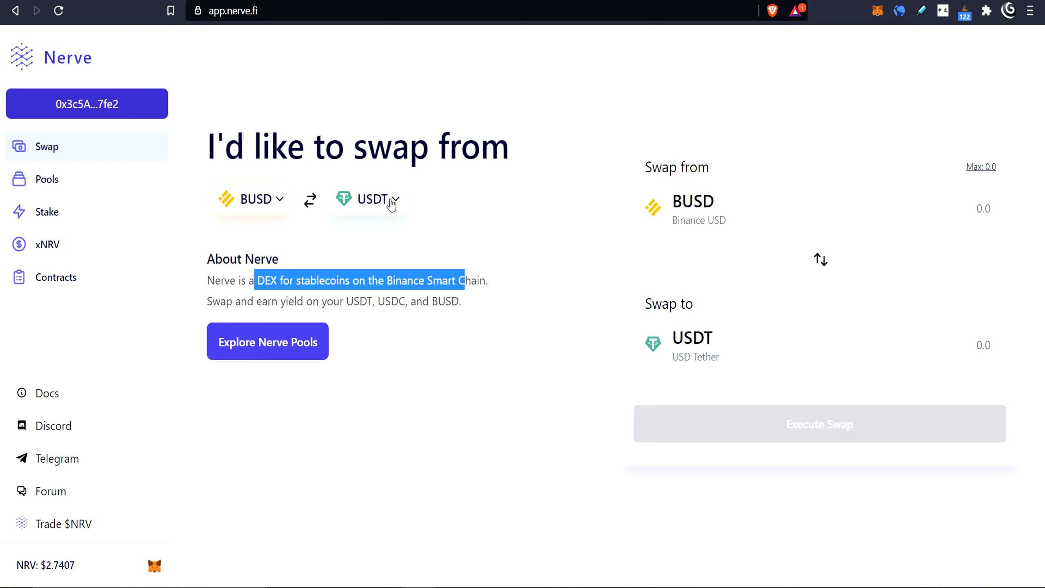
pyautogui.click(278, 203)
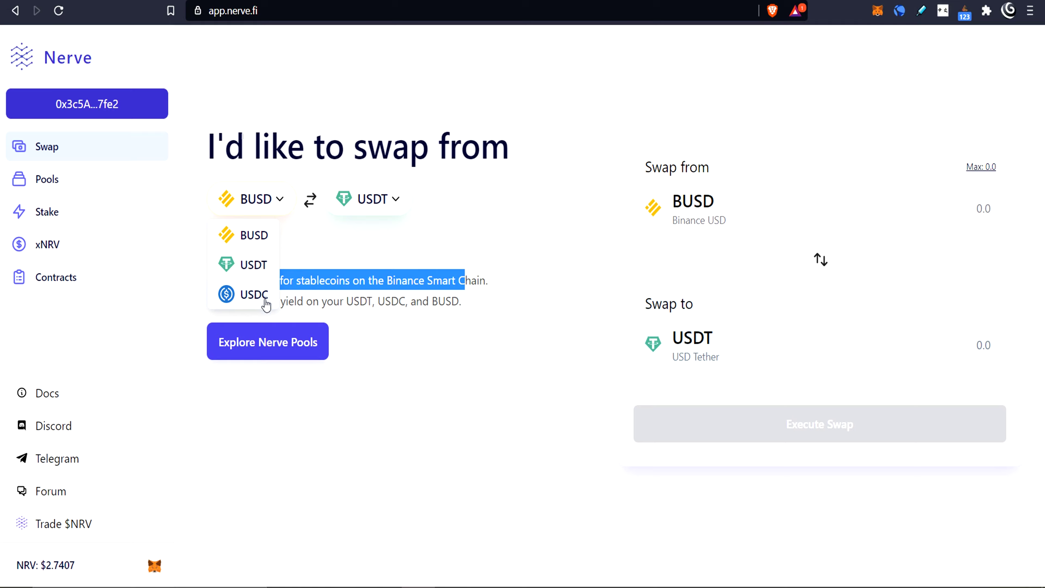
pyautogui.click(435, 359)
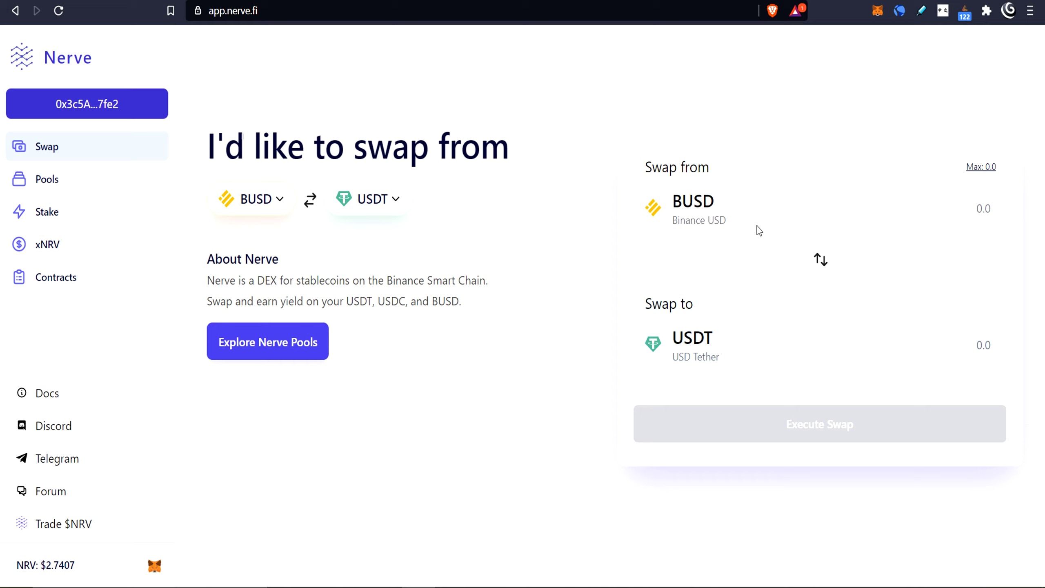
# Enter 1000000 BUSD to swap and check the 999966 USDT quote at 0.20% price impact
pyautogui.click(976, 205)
pyautogui.write('10')
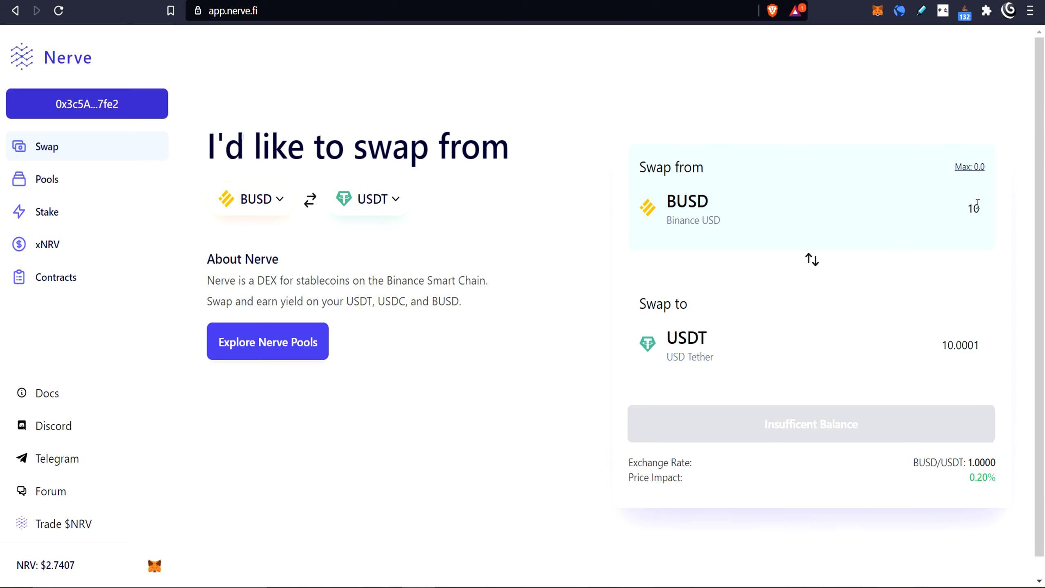
pyautogui.write('0')
pyautogui.write('0')
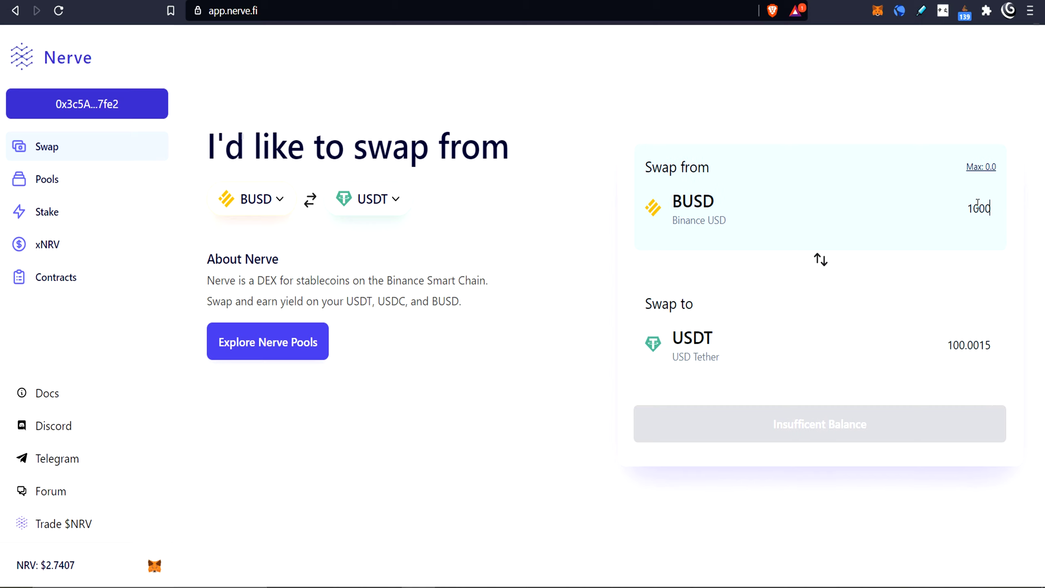
pyautogui.write('0')
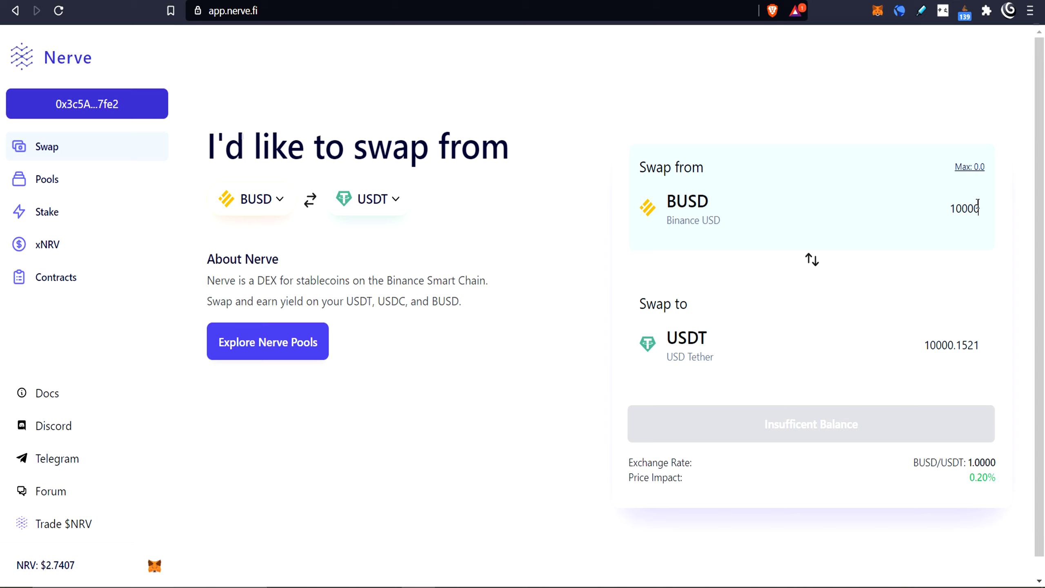
pyautogui.write('000')
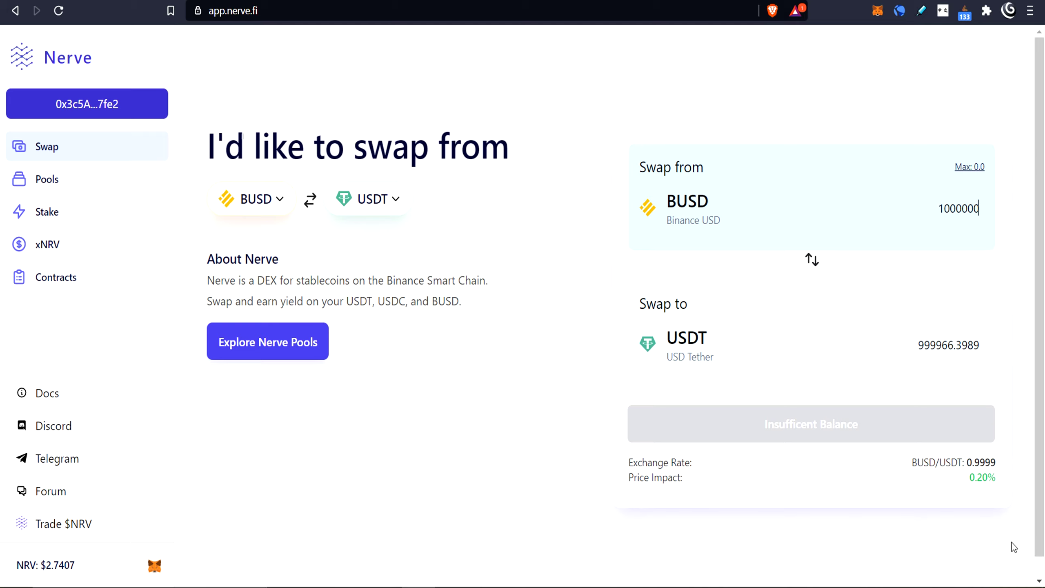
pyautogui.moveTo(969, 478); pyautogui.dragTo(993, 477)
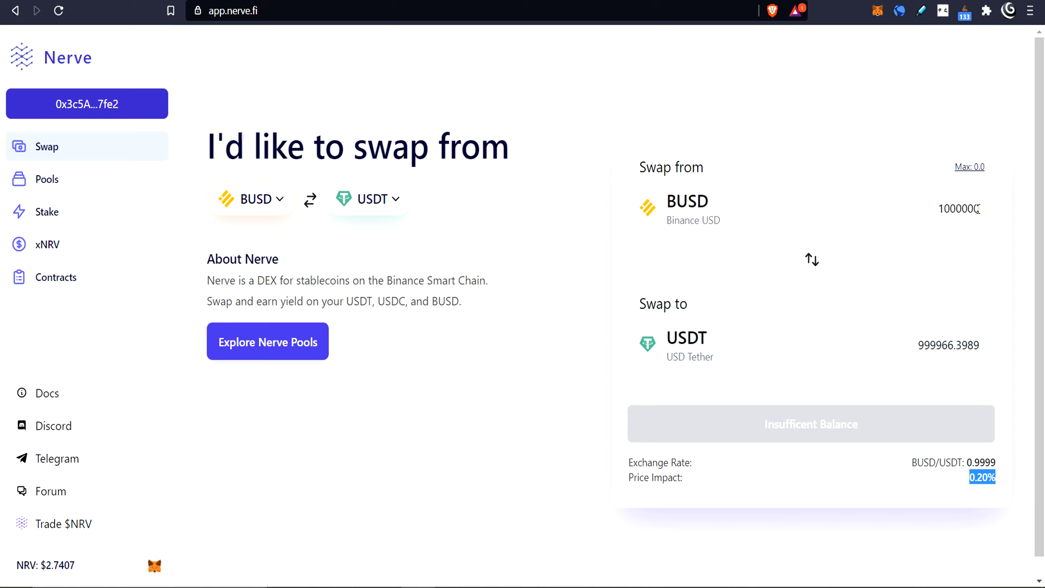
pyautogui.moveTo(983, 212); pyautogui.dragTo(936, 209)
pyautogui.press('Right')
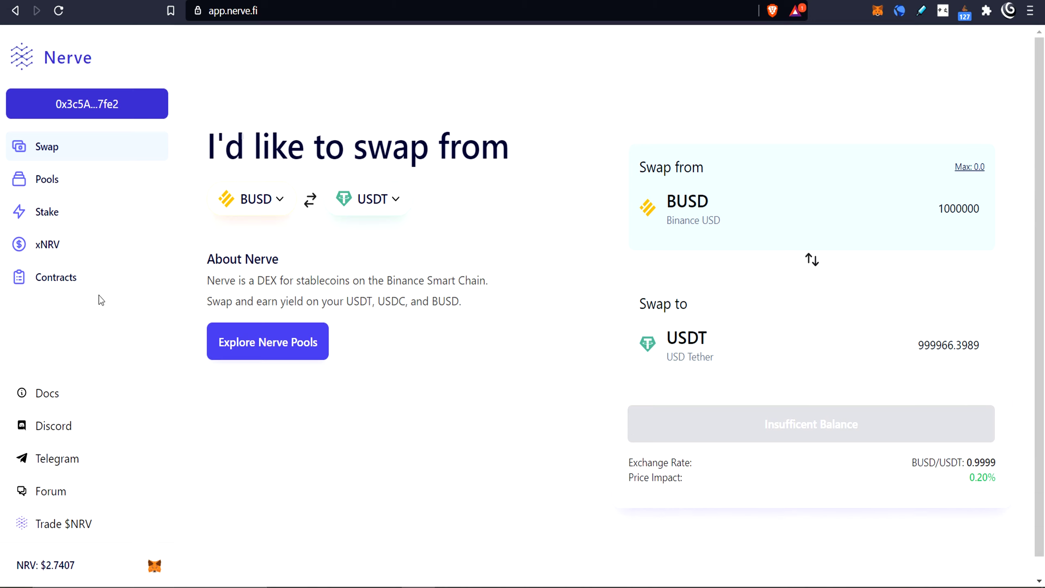
# Go to Pools and check the Stablecoin 3Pool's total liquidity and 238.53% APY
pyautogui.click(76, 188)
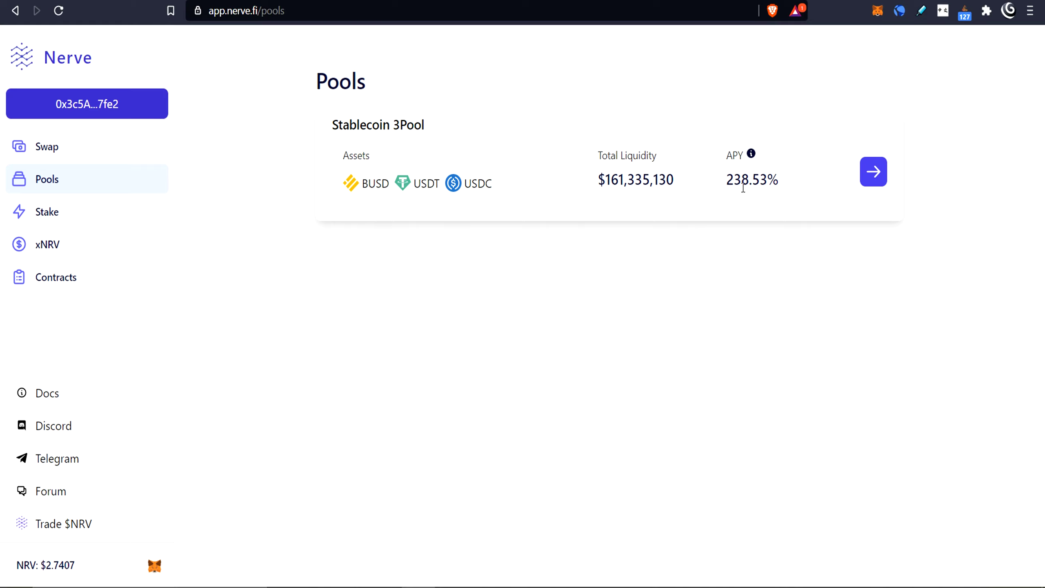
pyautogui.moveTo(727, 180); pyautogui.dragTo(749, 181)
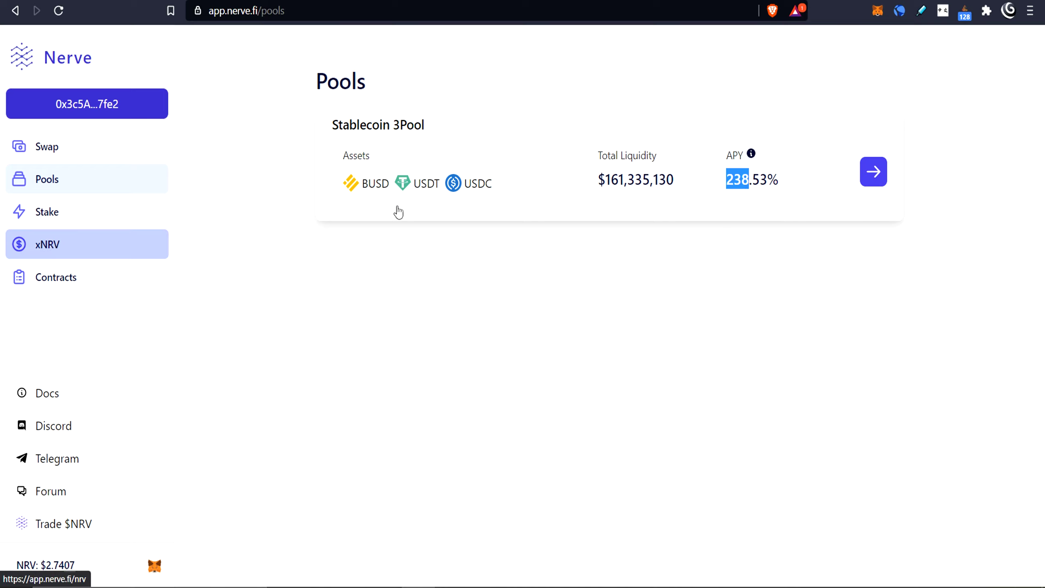
pyautogui.click(775, 218)
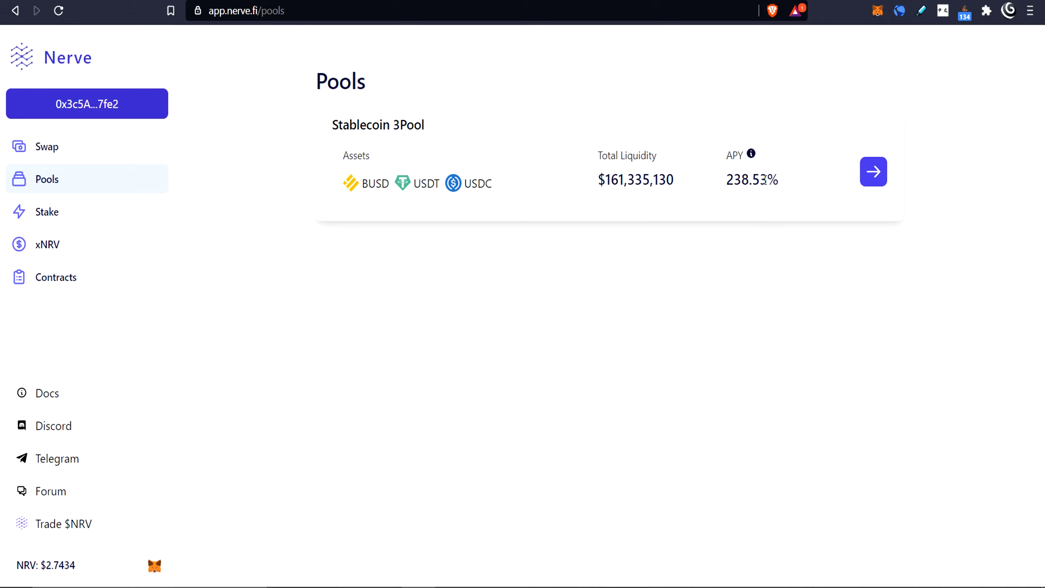
pyautogui.moveTo(751, 153)
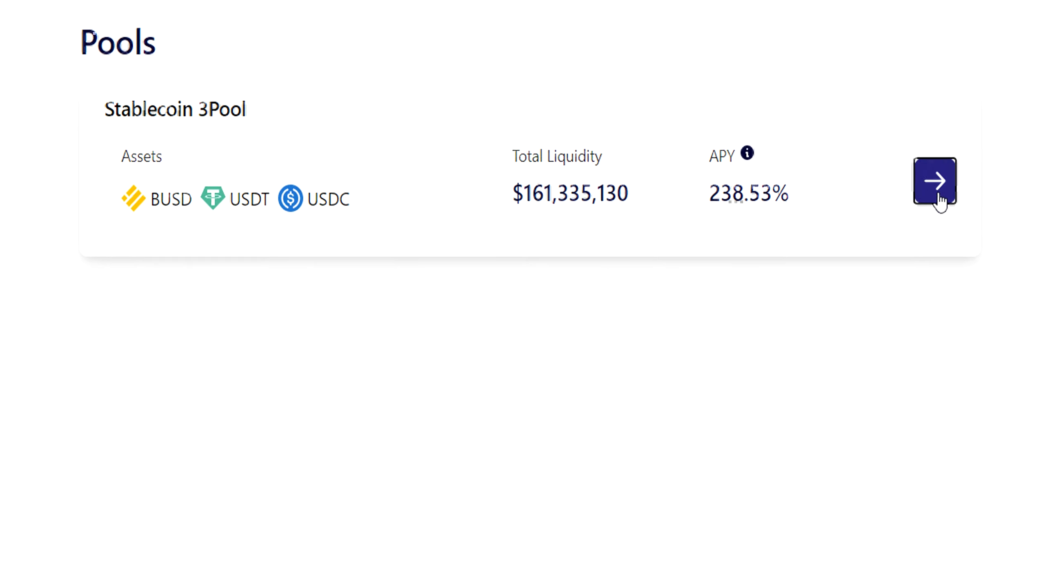
# Open the Stablecoin 3Pool details and review its 0.01% trading fee, 0.1% deposit fee and 1.00208 virtual price
pyautogui.click(947, 232)
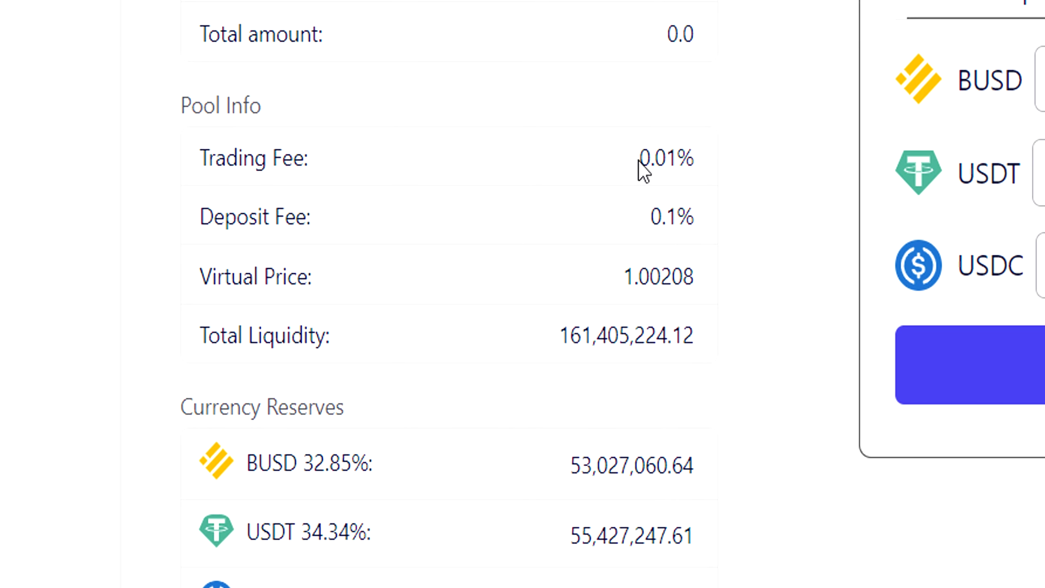
pyautogui.moveTo(638, 162); pyautogui.dragTo(694, 159)
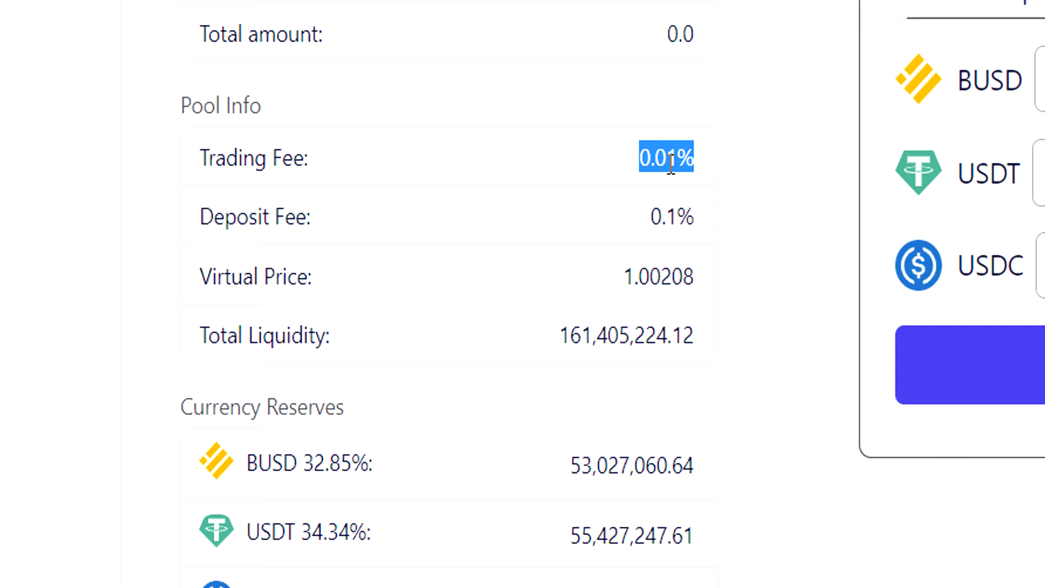
pyautogui.click(634, 164)
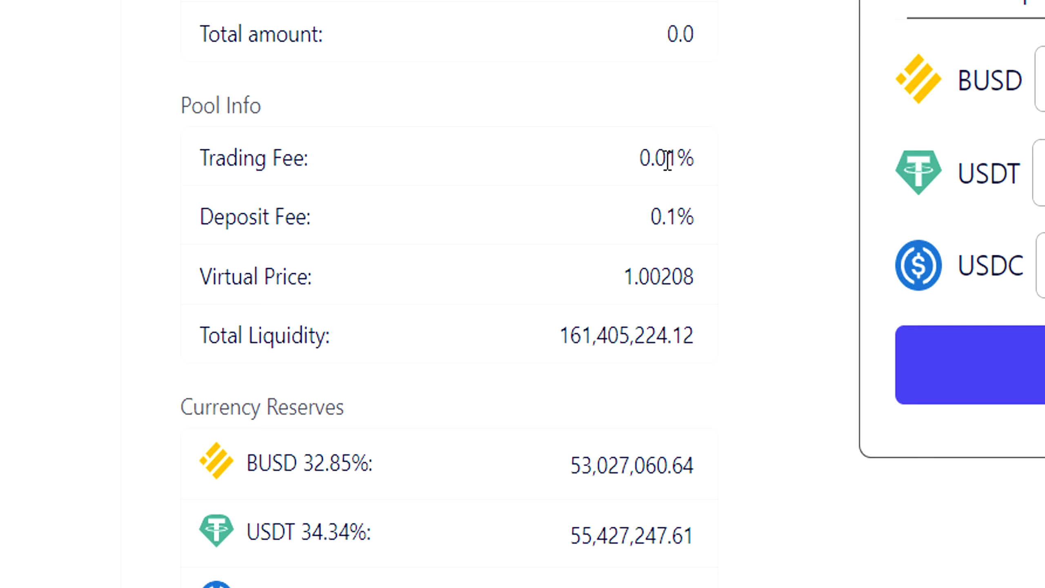
pyautogui.moveTo(667, 156); pyautogui.dragTo(676, 157)
pyautogui.moveTo(670, 157)
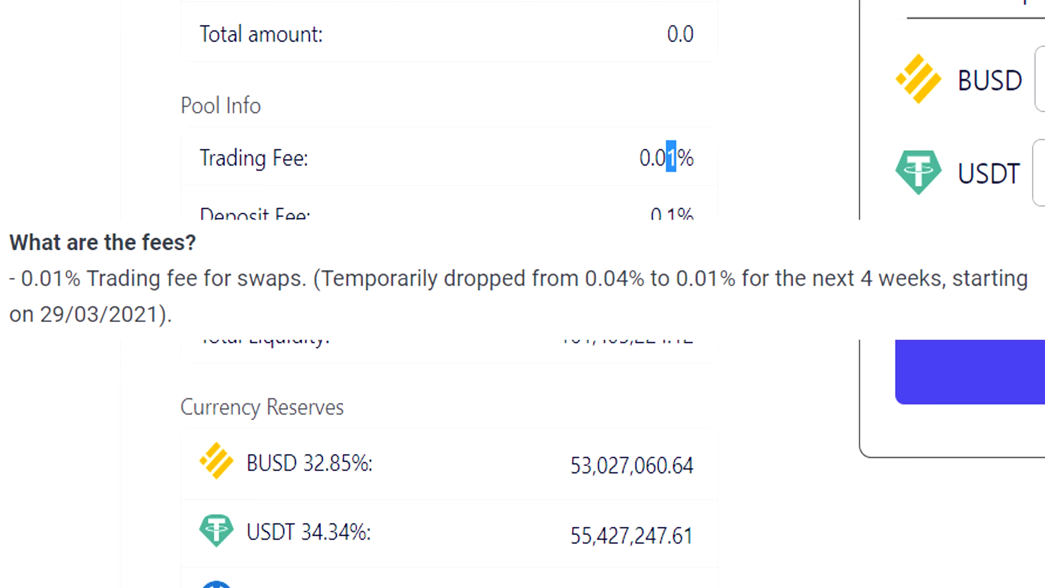
pyautogui.click(603, 158)
pyautogui.moveTo(667, 158); pyautogui.dragTo(679, 161)
pyautogui.moveTo(641, 159); pyautogui.dragTo(689, 166)
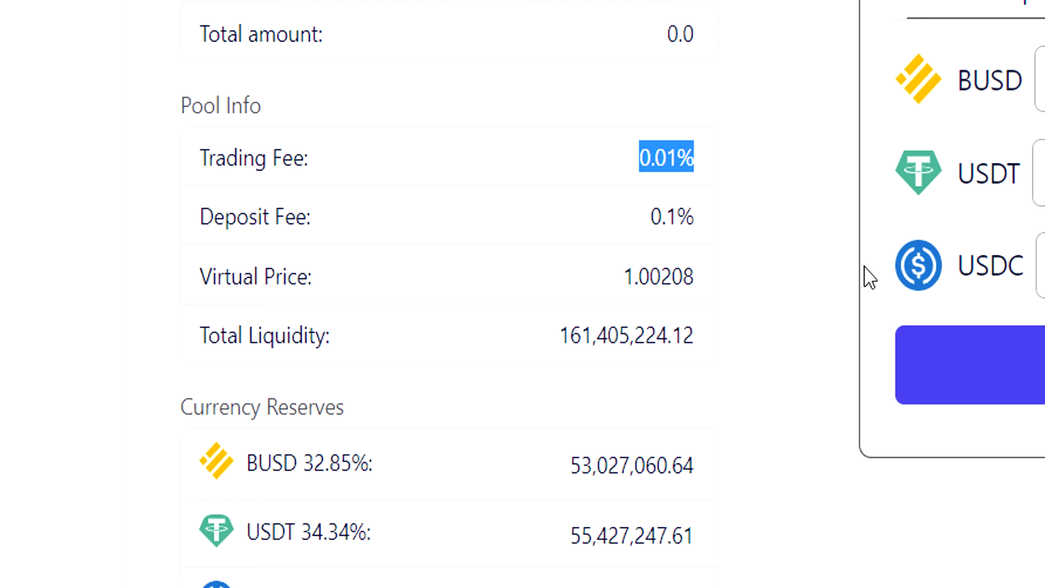
pyautogui.click(642, 194)
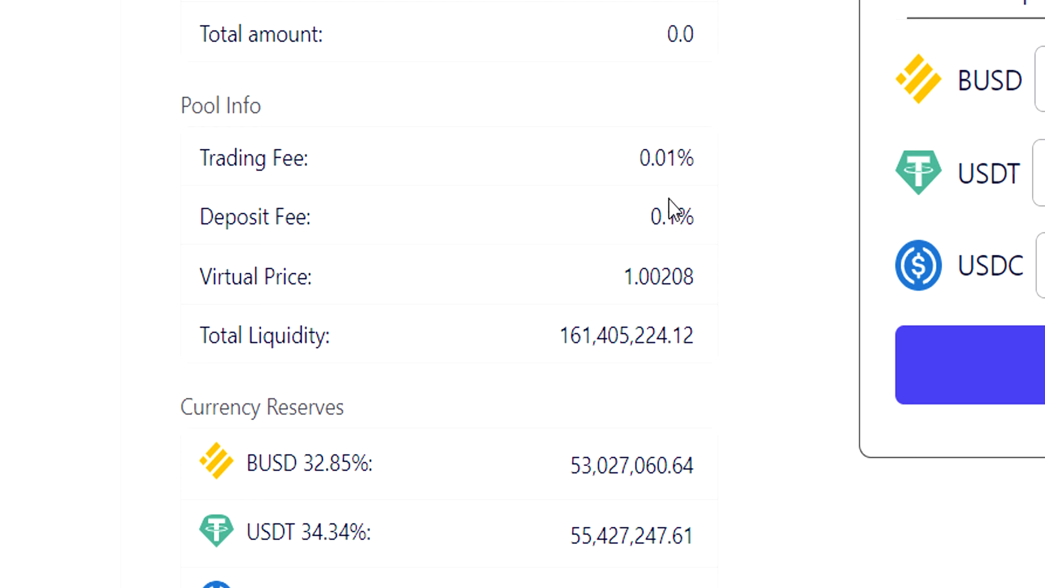
pyautogui.moveTo(644, 226); pyautogui.dragTo(695, 226)
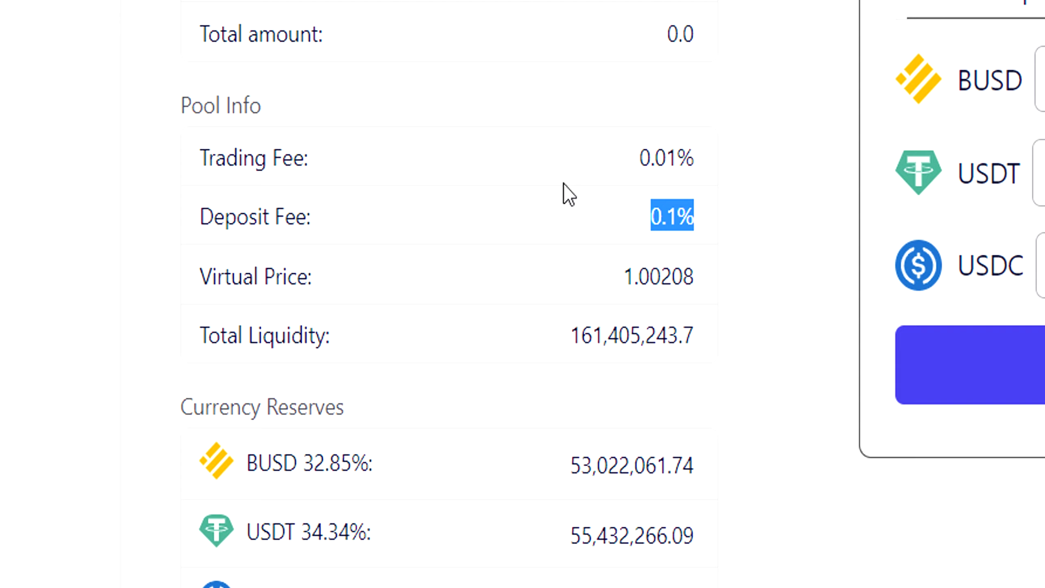
pyautogui.moveTo(619, 272); pyautogui.dragTo(699, 272)
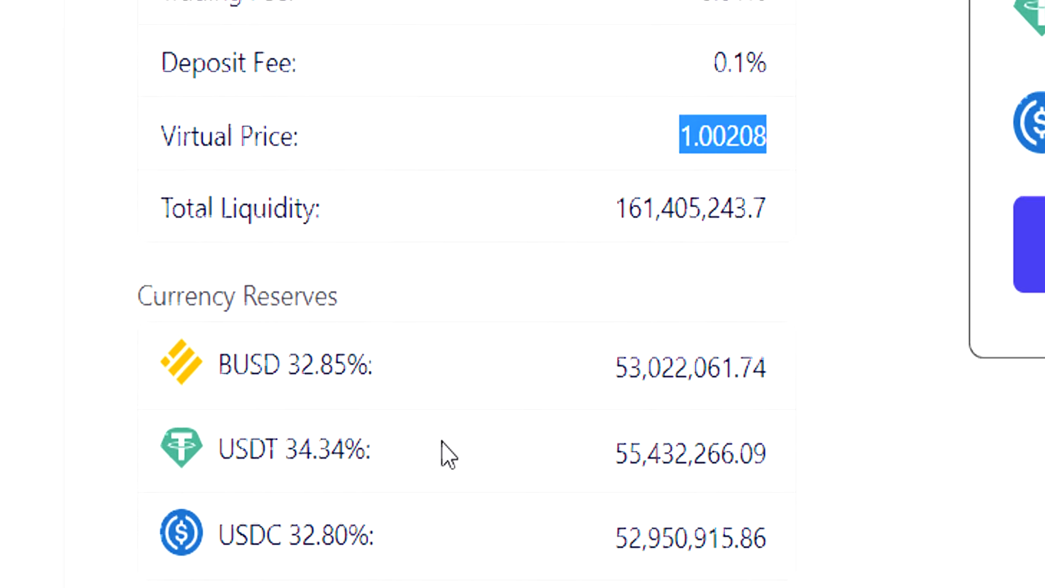
pyautogui.moveTo(182, 362); pyautogui.dragTo(394, 430)
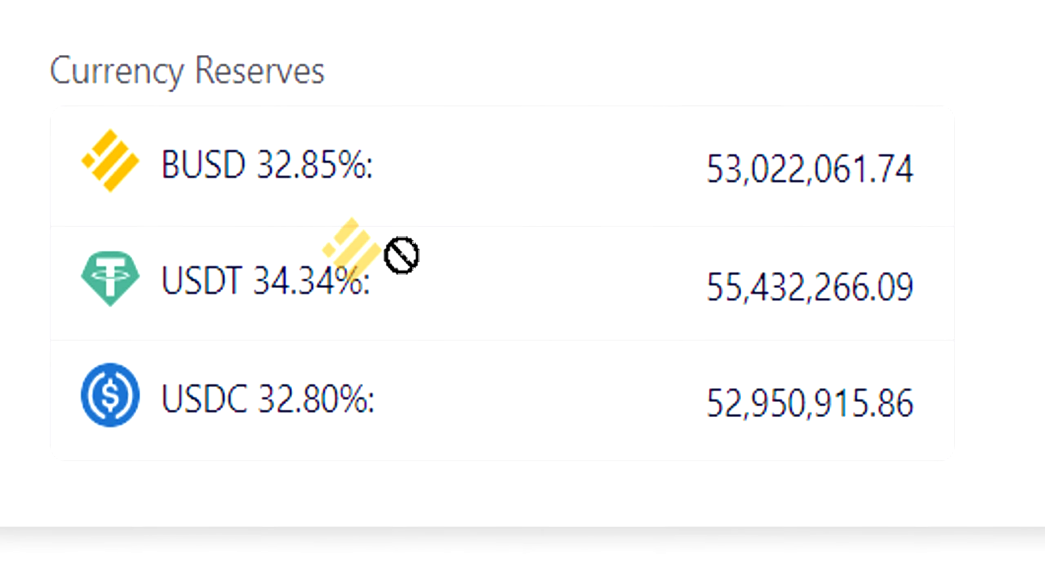
pyautogui.moveTo(401, 255); pyautogui.dragTo(529, 302)
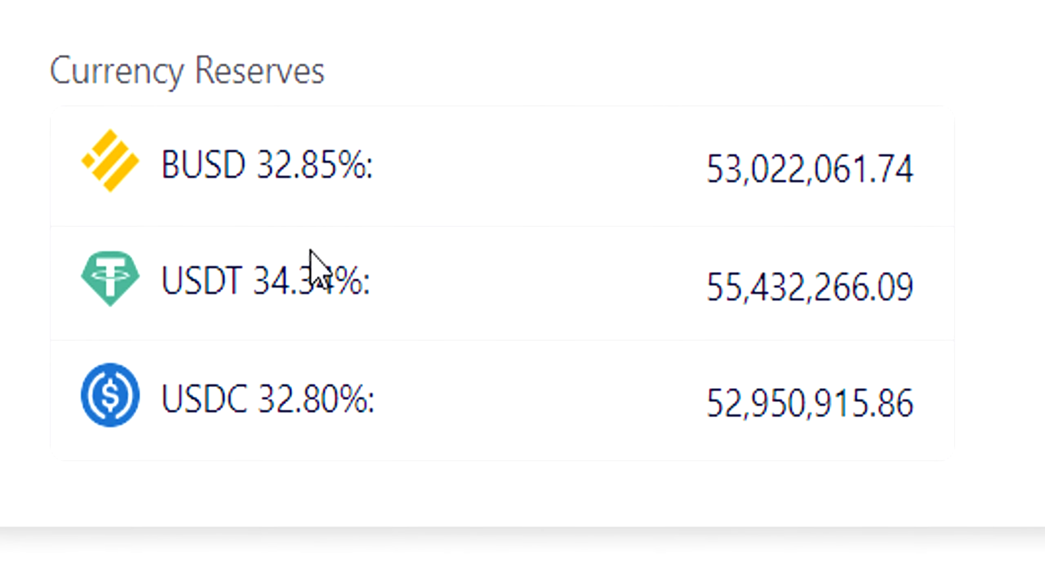
pyautogui.moveTo(259, 177); pyautogui.dragTo(355, 182)
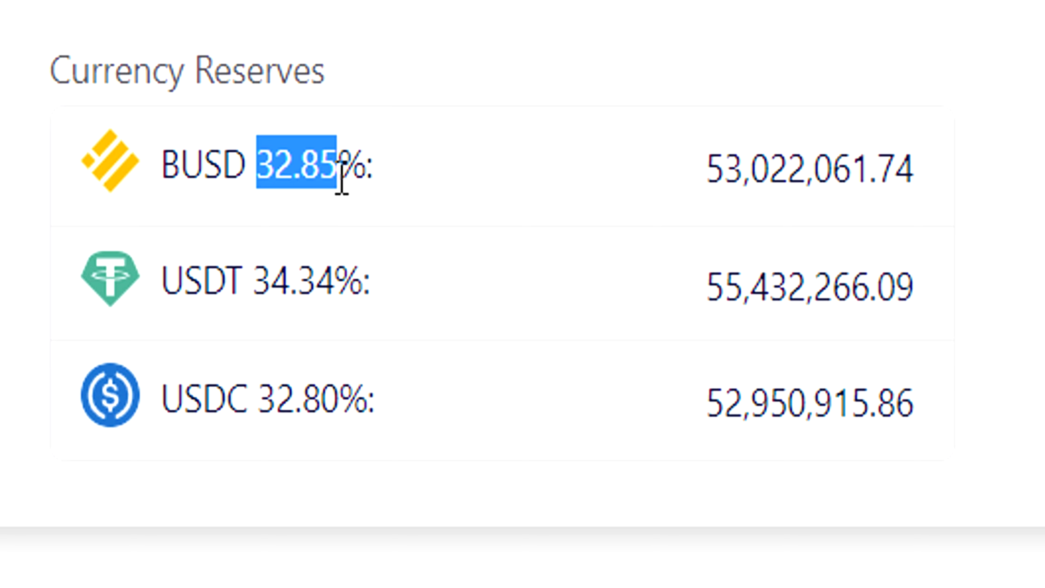
pyautogui.moveTo(427, 374); pyautogui.dragTo(106, 156)
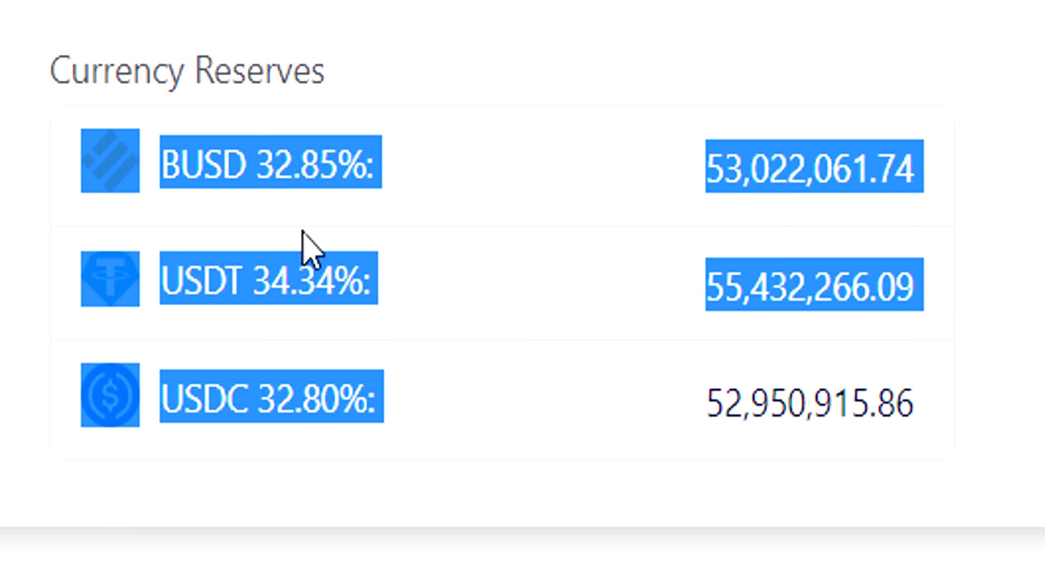
pyautogui.click(1043, 330)
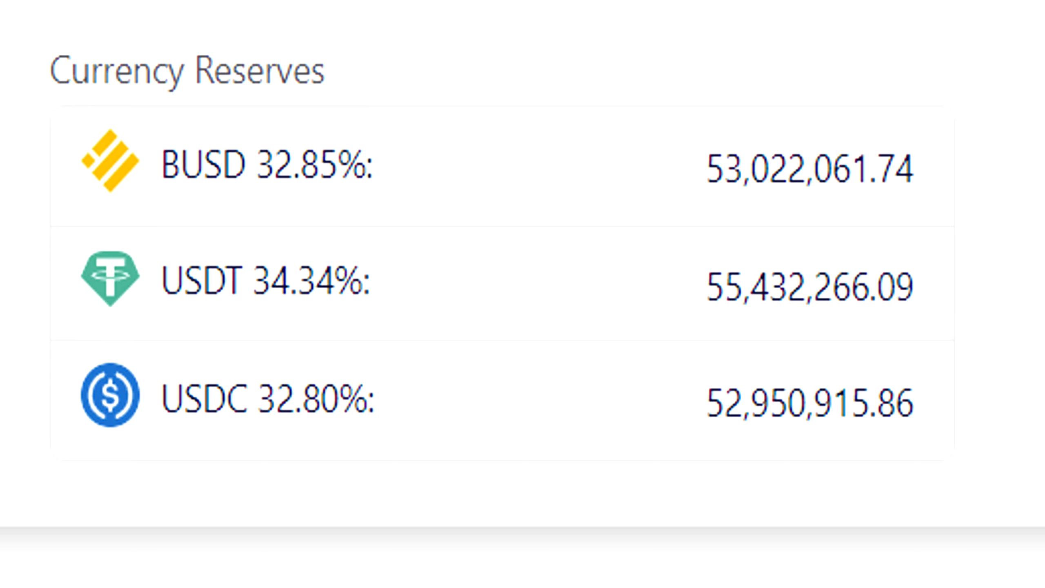
# Try a 1500 BUSD deposit, note the 0.0038% bonus, then delete it
pyautogui.write('1500')
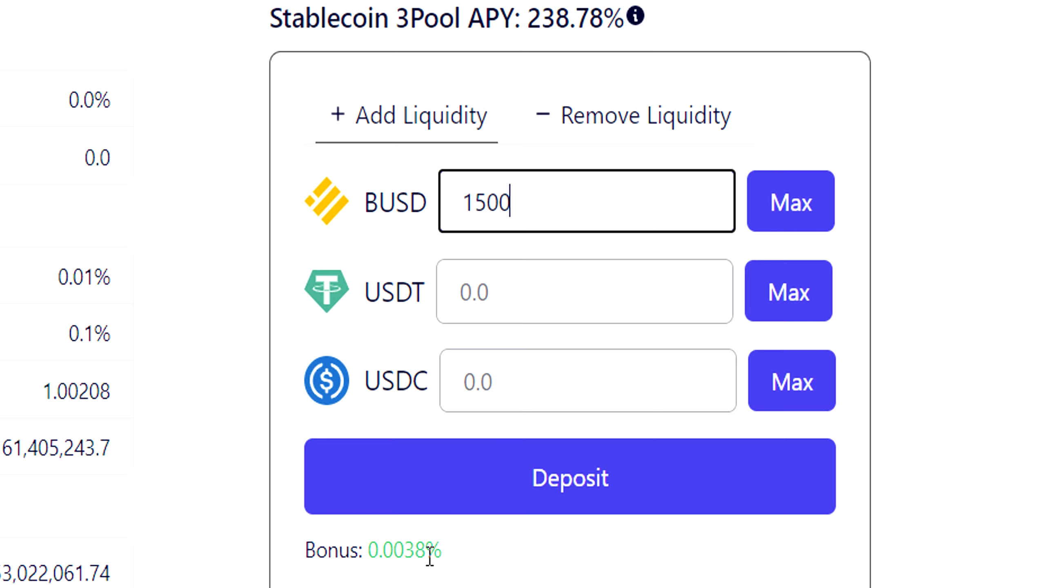
pyautogui.moveTo(430, 556); pyautogui.dragTo(372, 554)
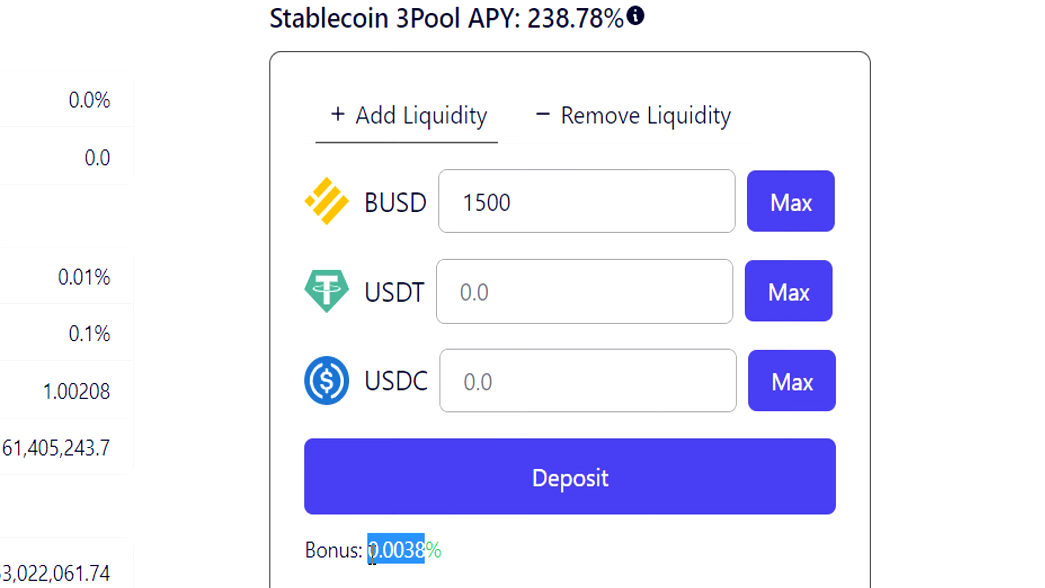
pyautogui.click(484, 574)
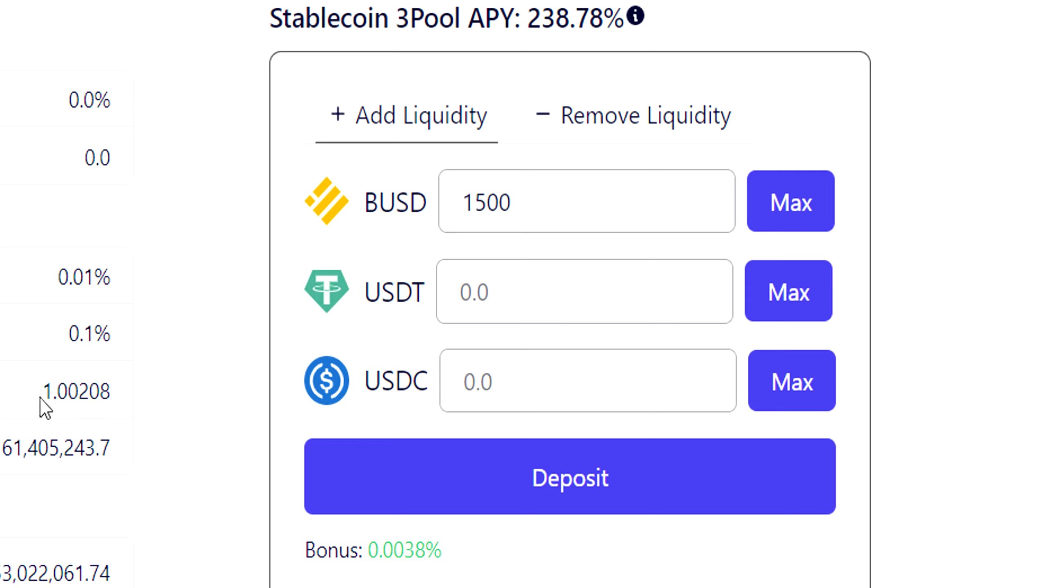
pyautogui.moveTo(43, 393); pyautogui.dragTo(117, 402)
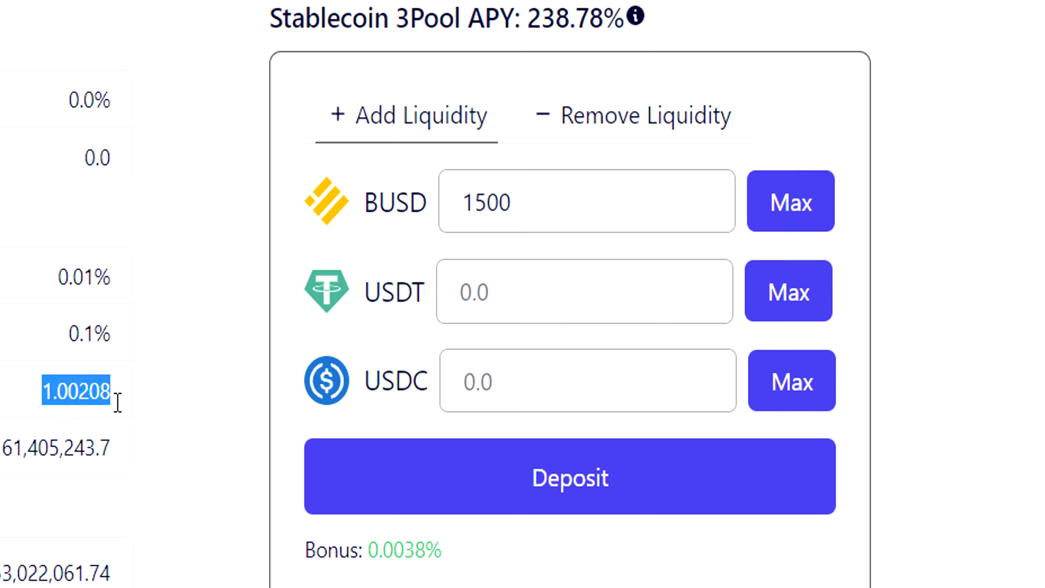
pyautogui.doubleClick(486, 202)
pyautogui.moveTo(485, 202); pyautogui.dragTo(416, 232)
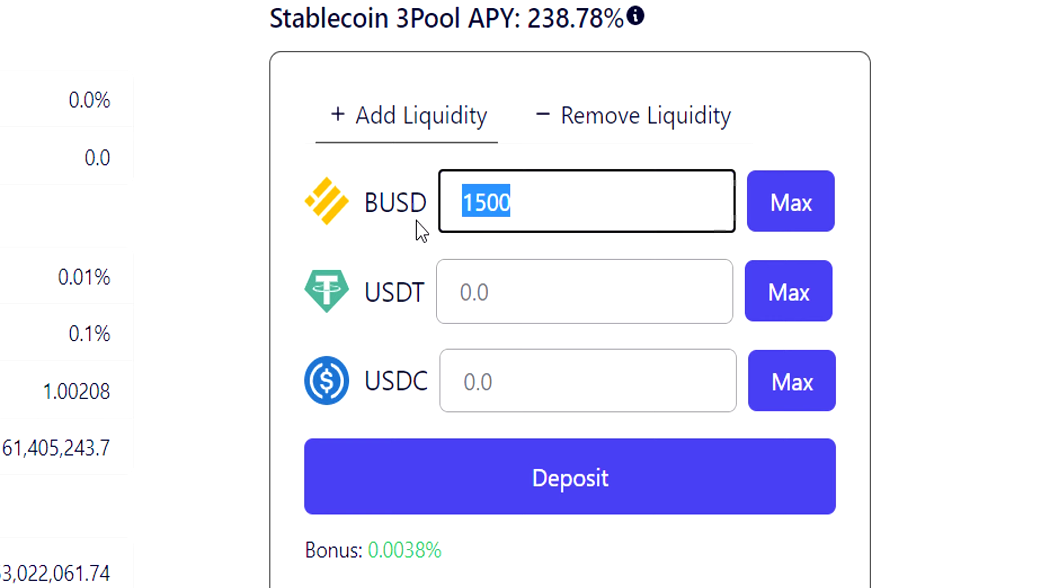
pyautogui.press('BackSpace')
# Try a 1500 USDT deposit, compare price impact with the USDT 34.34% reserve share, then clear it
pyautogui.click(464, 292)
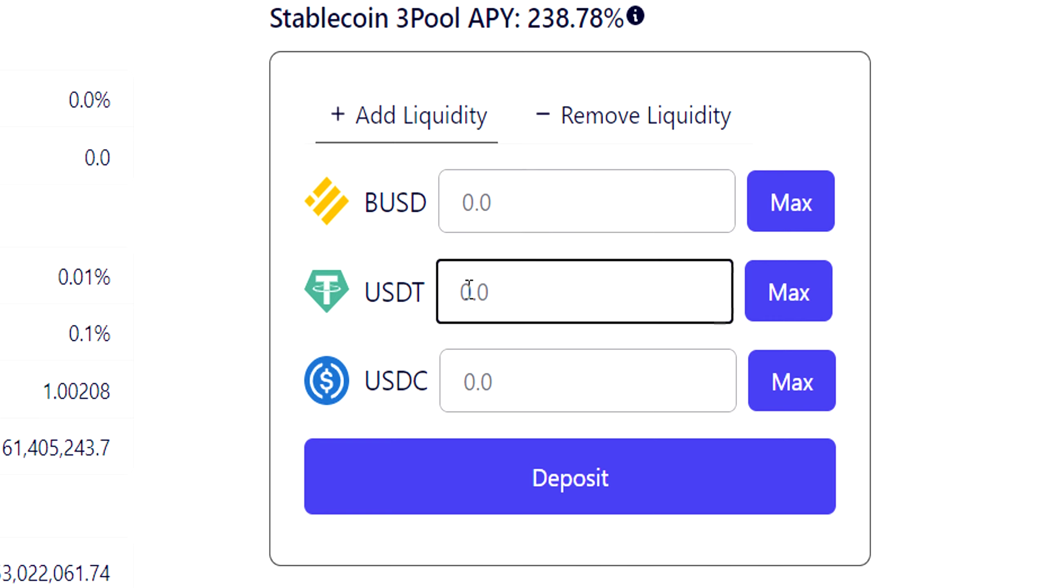
pyautogui.write('1500')
pyautogui.moveTo(512, 563); pyautogui.dragTo(401, 542)
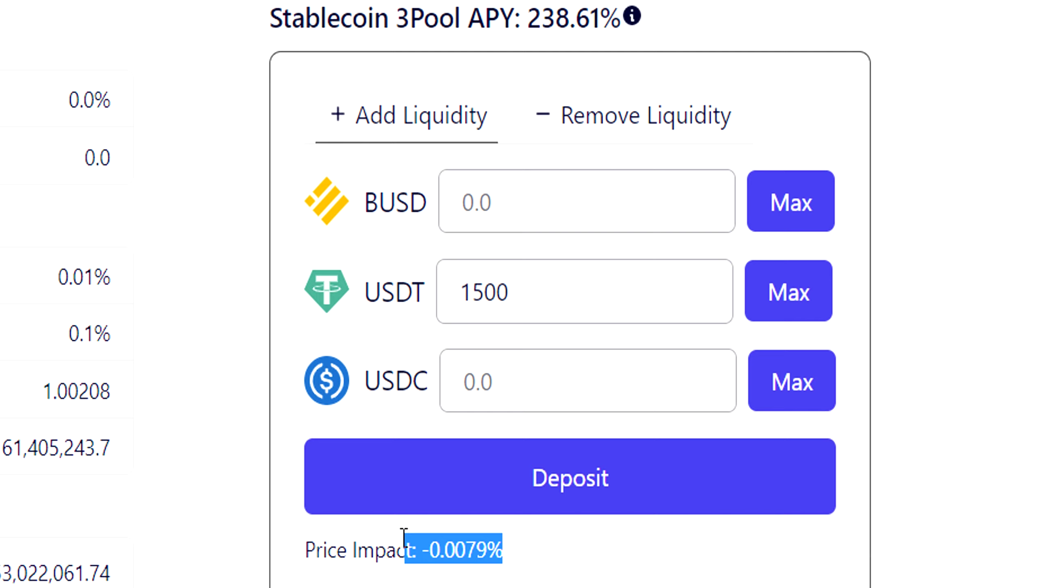
pyautogui.moveTo(126, 466); pyautogui.dragTo(158, 469)
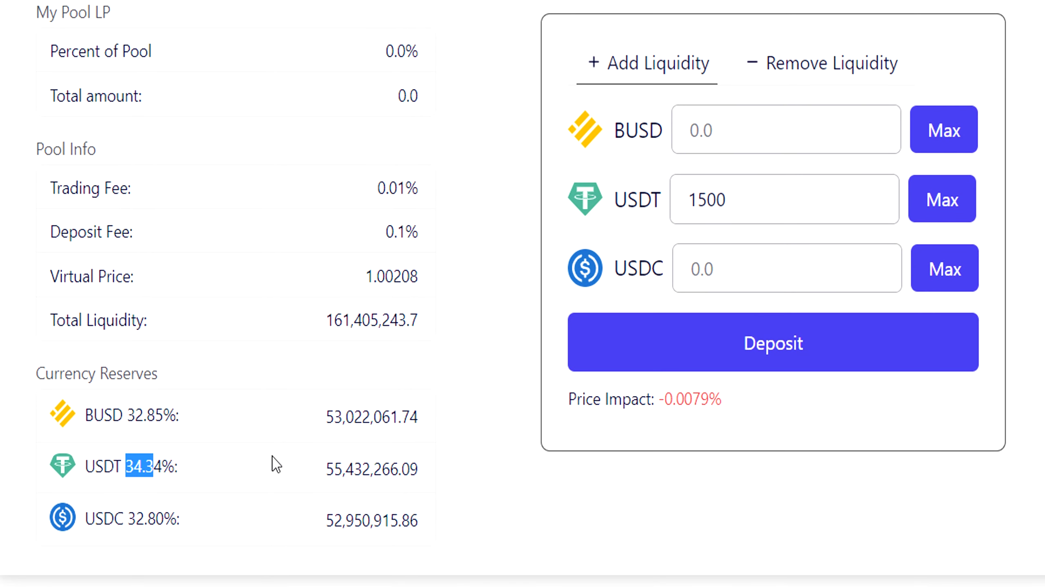
pyautogui.doubleClick(744, 202)
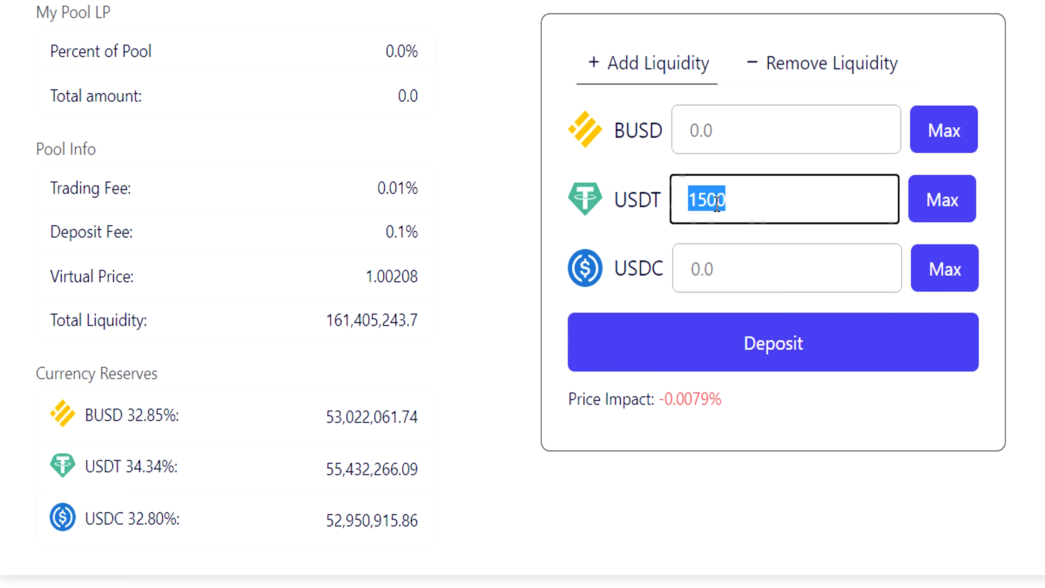
pyautogui.press('BackSpace')
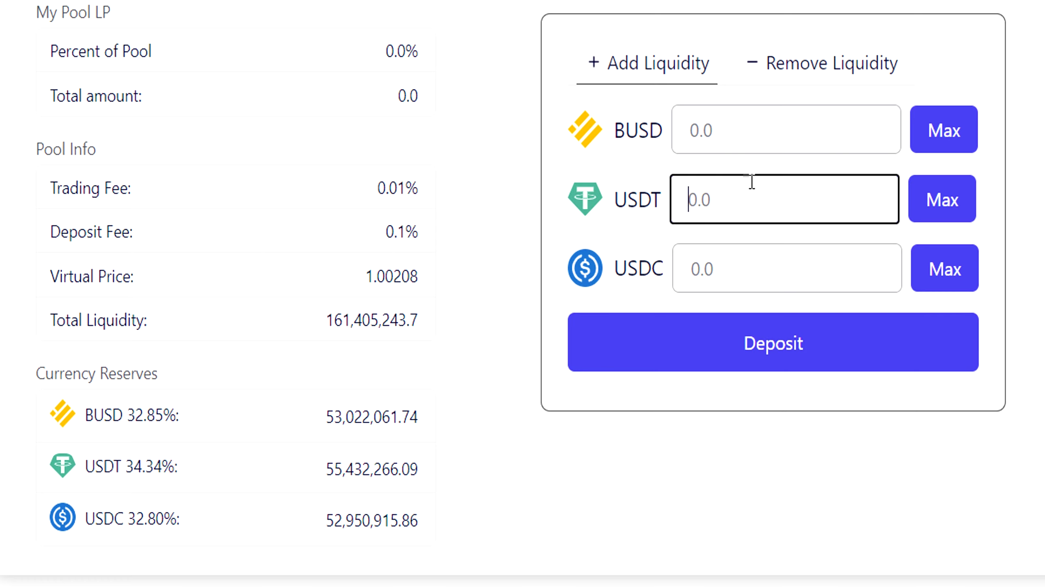
pyautogui.click(695, 129)
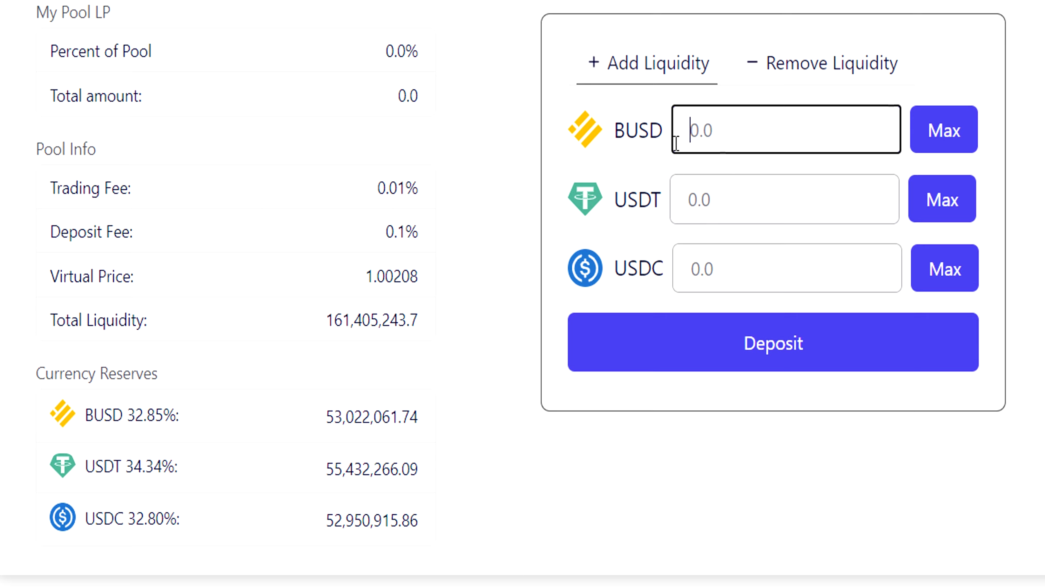
pyautogui.click(159, 457)
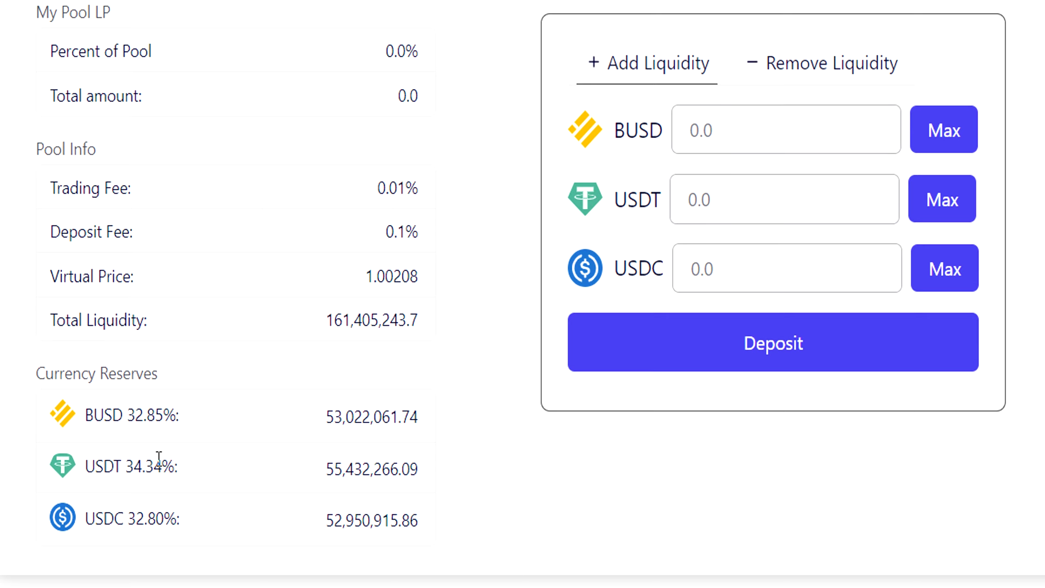
pyautogui.tripleClick(159, 457)
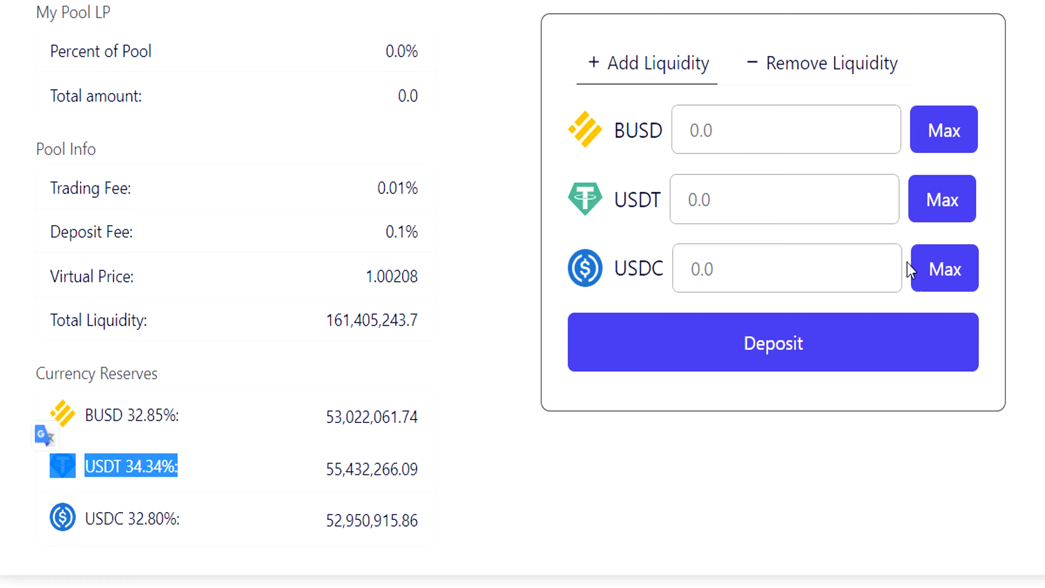
# Enter 500 each of BUSD, USDT and USDC and check the 0.0000% bonus
pyautogui.click(702, 130)
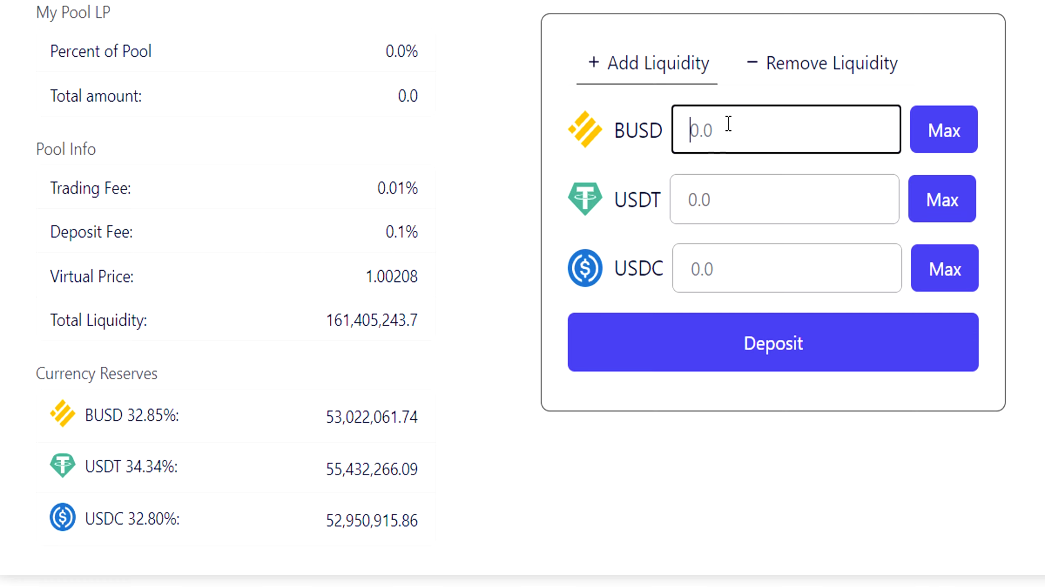
pyautogui.write('500')
pyautogui.click(720, 201)
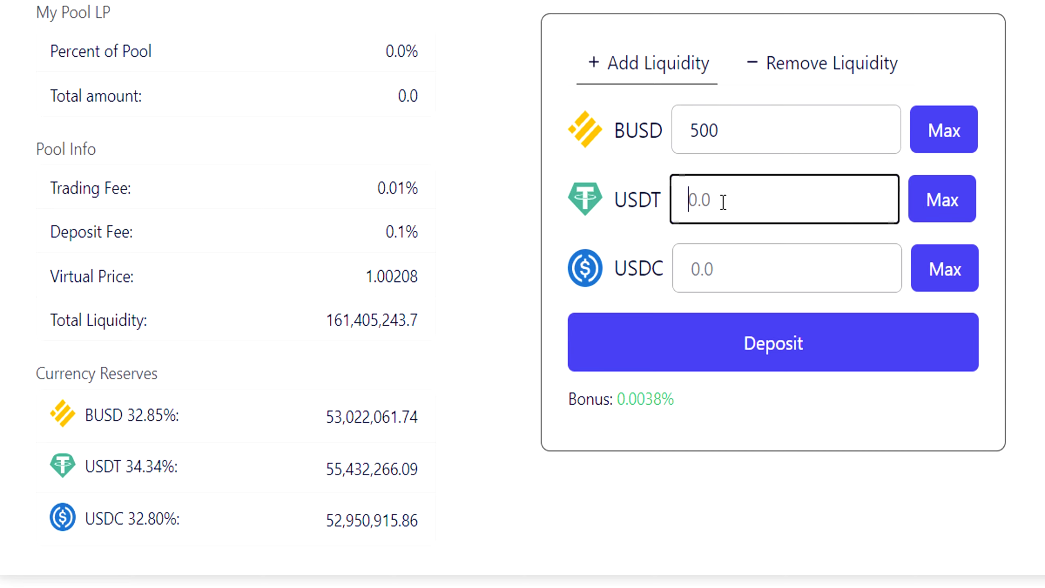
pyautogui.write('500')
pyautogui.click(714, 276)
pyautogui.write('500')
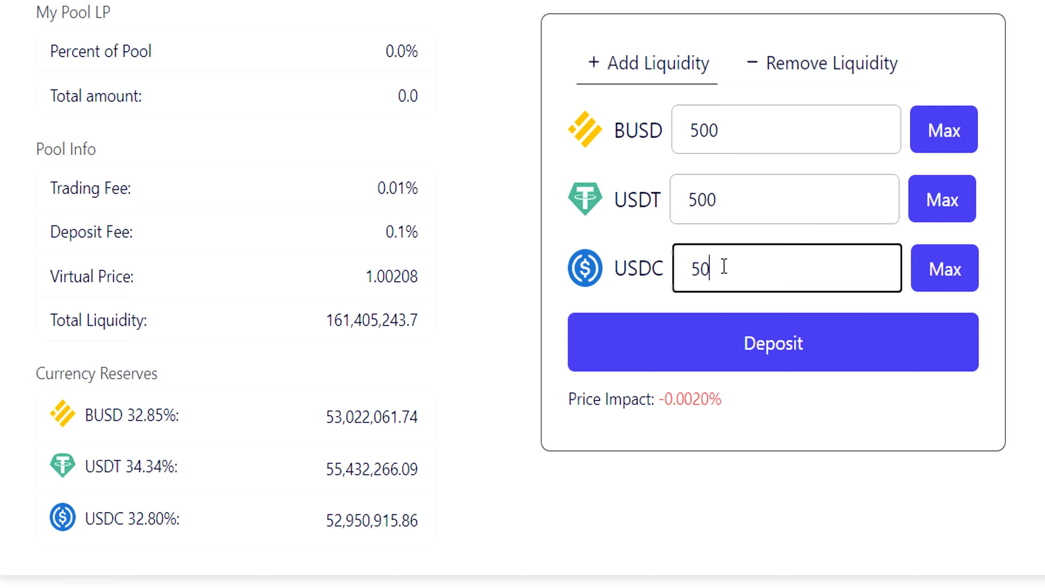
pyautogui.click(749, 415)
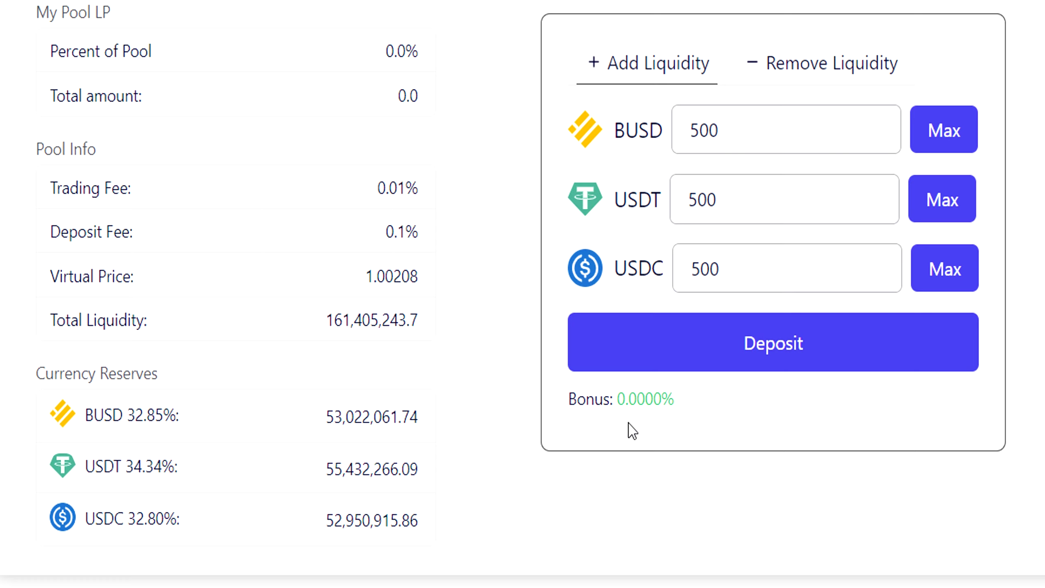
pyautogui.moveTo(625, 399); pyautogui.dragTo(673, 398)
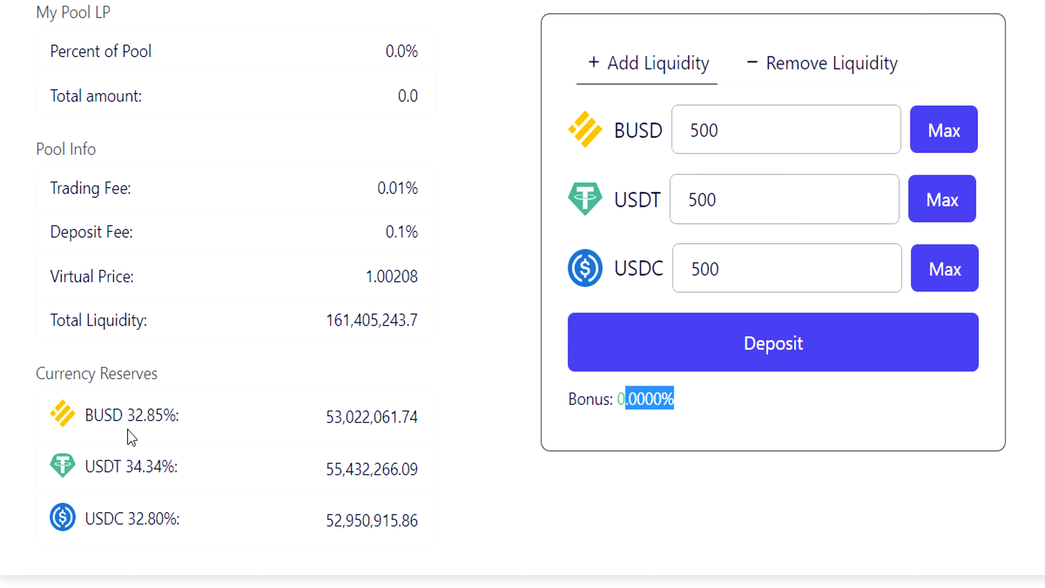
# Remove the 500 USDC, USDT and BUSD deposit amounts
pyautogui.doubleClick(702, 269)
pyautogui.moveTo(701, 269); pyautogui.dragTo(641, 252)
pyautogui.doubleClick(702, 199)
pyautogui.moveTo(702, 199); pyautogui.dragTo(642, 208)
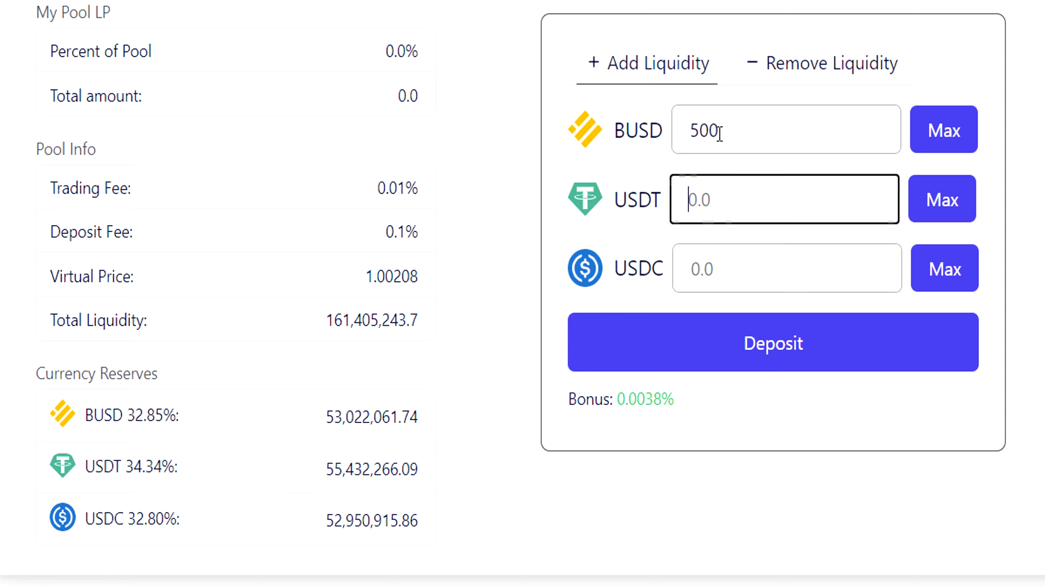
pyautogui.doubleClick(704, 131)
pyautogui.moveTo(703, 131); pyautogui.dragTo(716, 165)
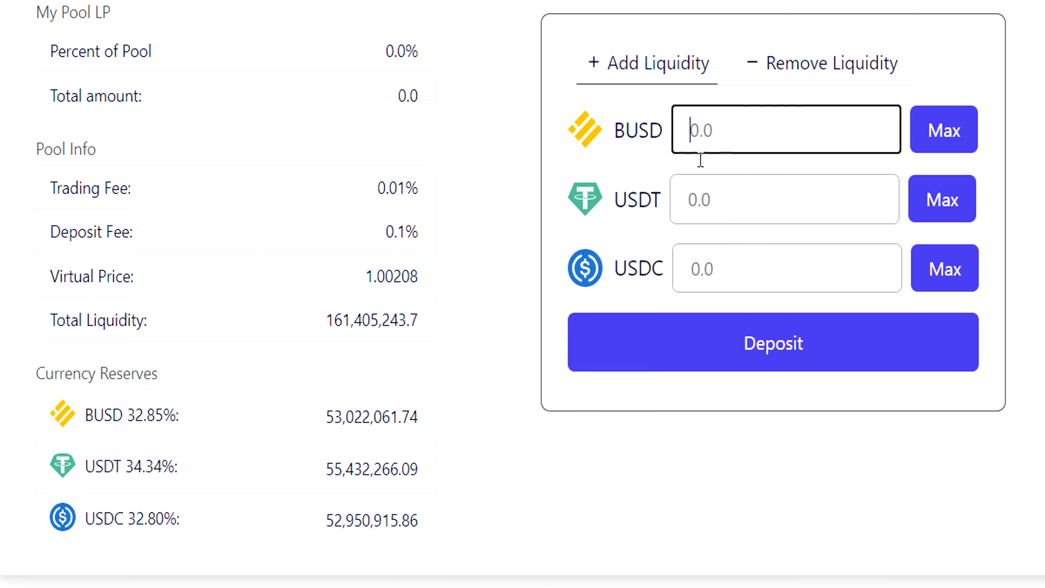
# Under Remove Liquidity, enter 1500 BUSD and 1500 USDT withdrawal amounts
pyautogui.click(824, 73)
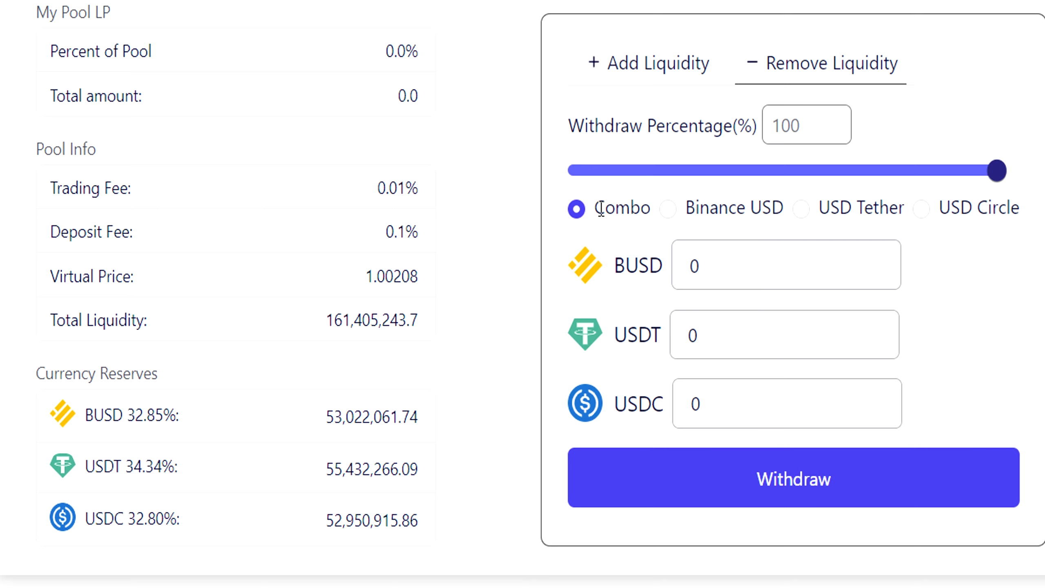
pyautogui.click(753, 268)
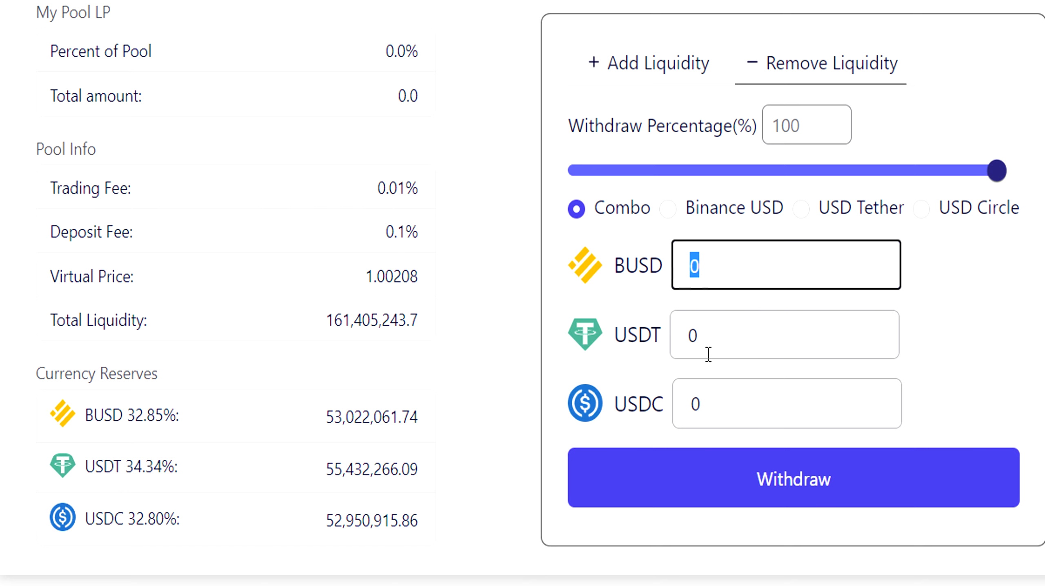
pyautogui.write('1500')
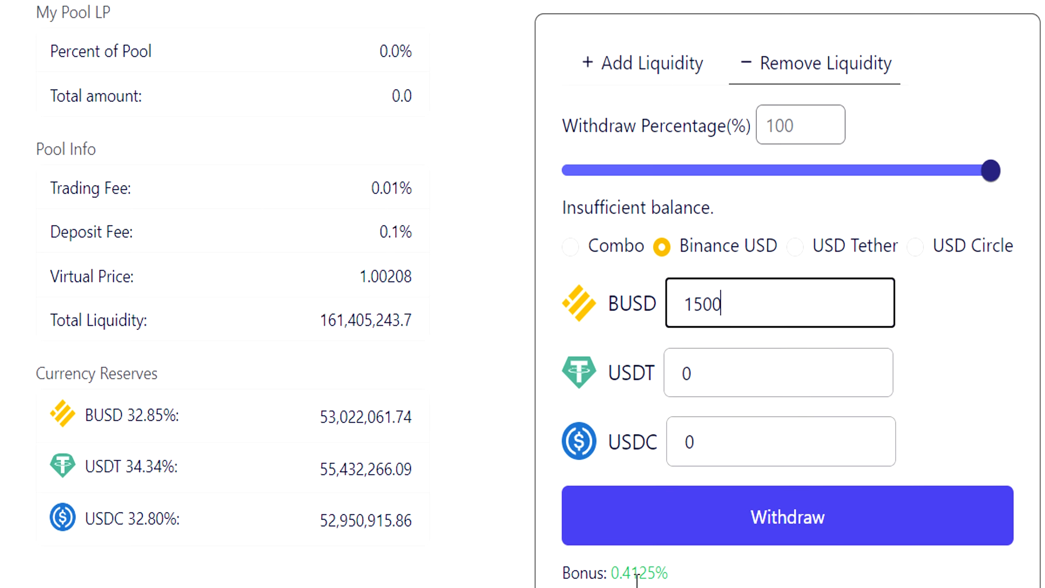
pyautogui.click(674, 382)
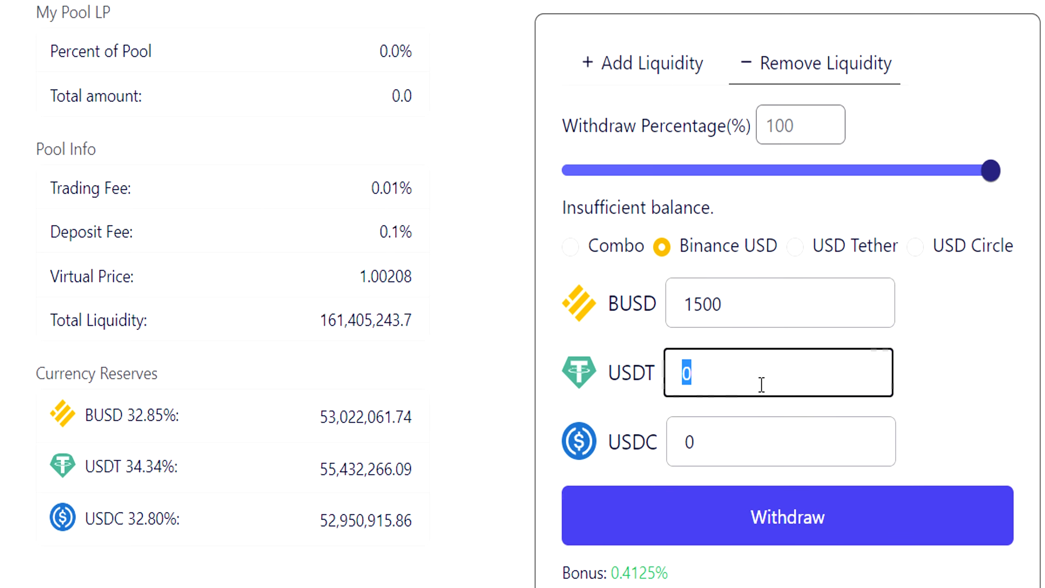
pyautogui.write('1500')
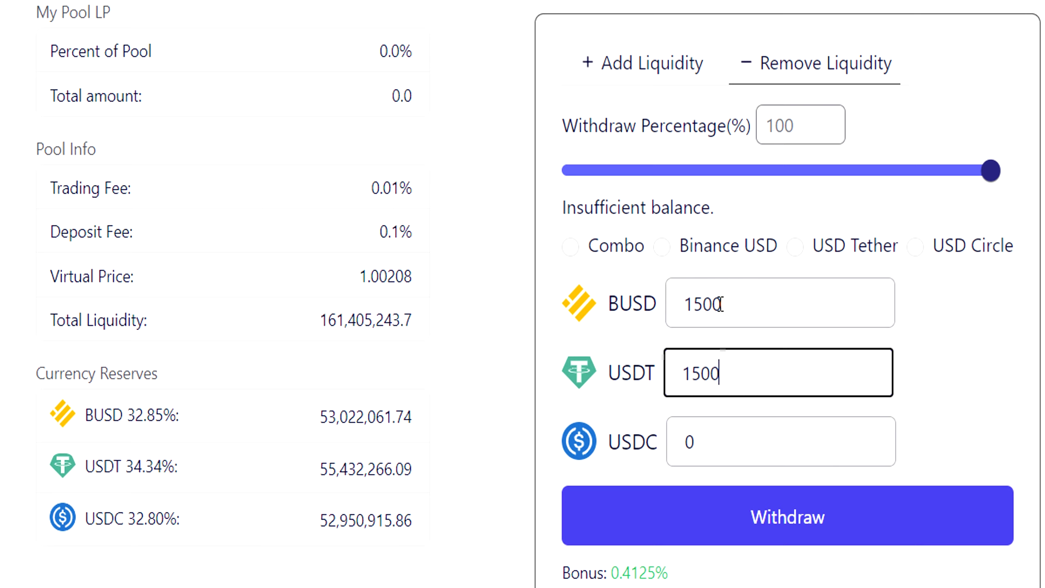
# Clear both 1500 withdrawal amounts and return to Add Liquidity
pyautogui.click(720, 304)
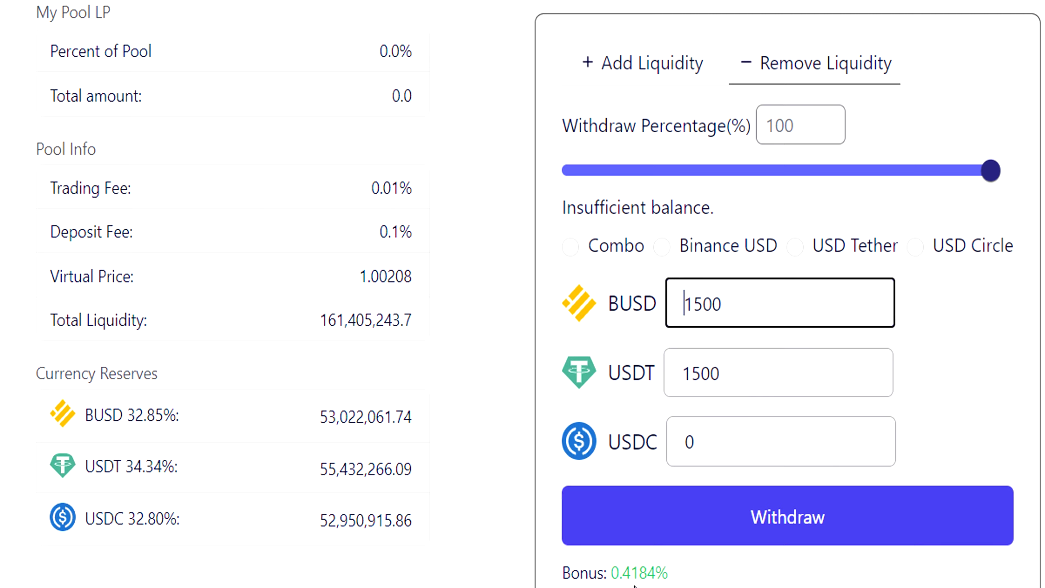
pyautogui.moveTo(735, 292); pyautogui.dragTo(660, 297)
pyautogui.press('BackSpace')
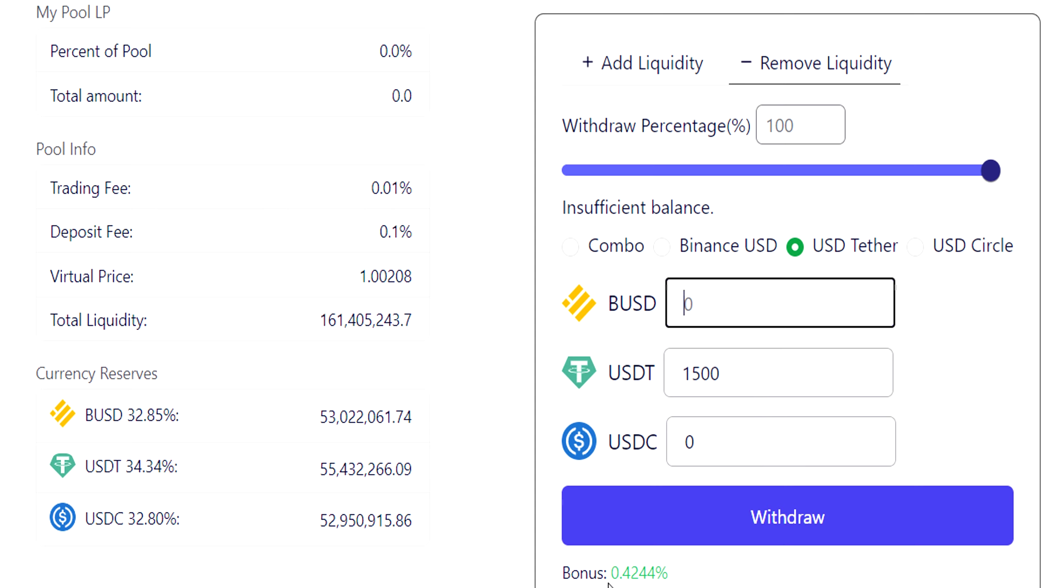
pyautogui.moveTo(736, 373); pyautogui.dragTo(625, 355)
pyautogui.press('BackSpace')
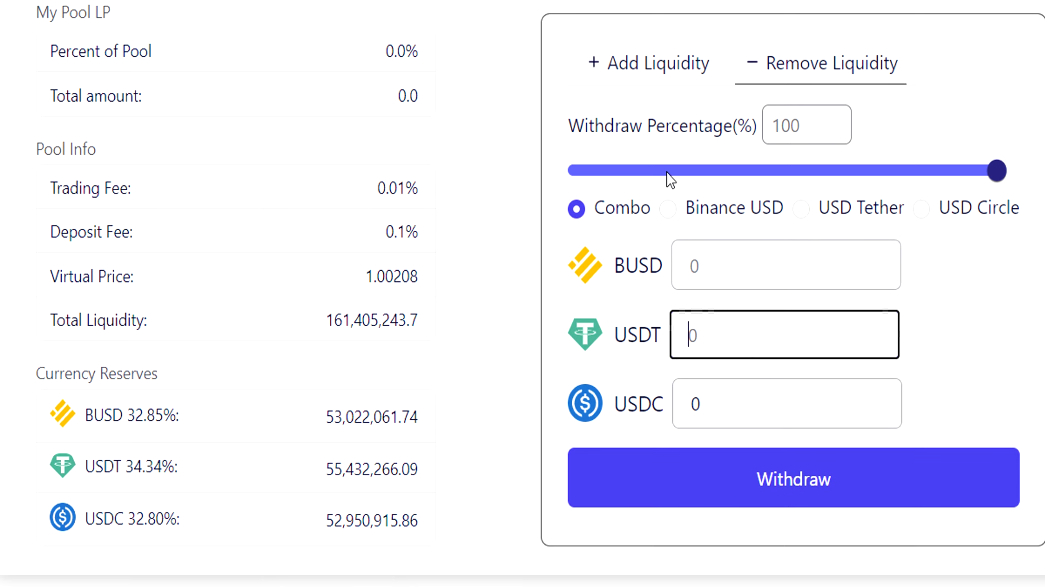
pyautogui.click(677, 71)
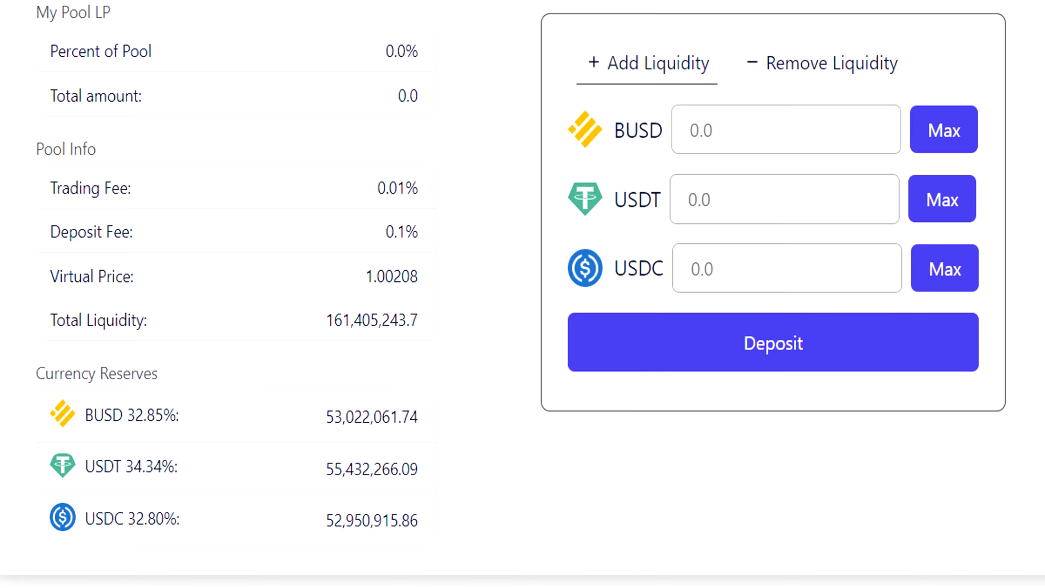
pyautogui.click(62, 264)
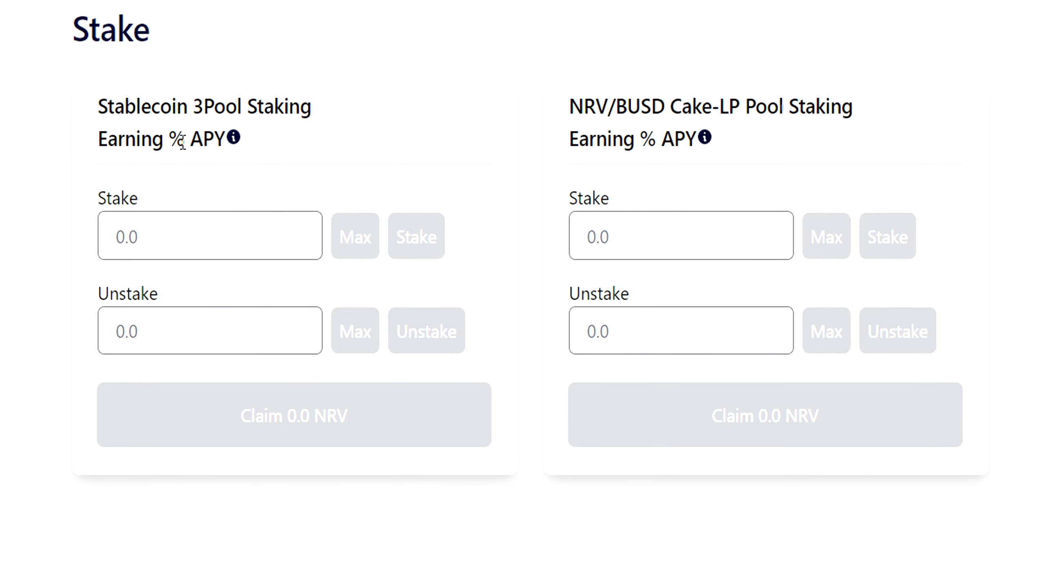
pyautogui.moveTo(170, 141); pyautogui.dragTo(203, 142)
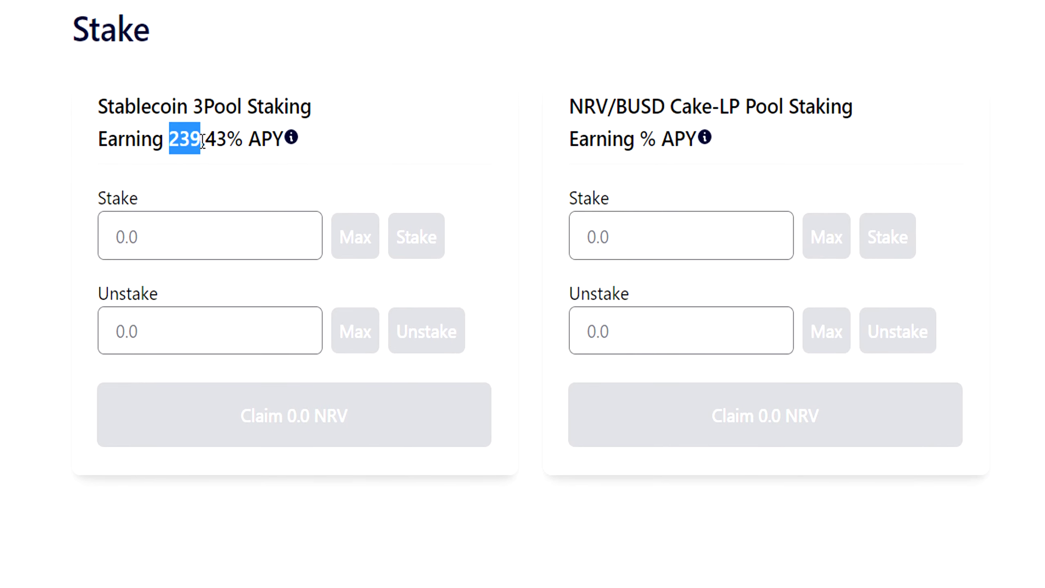
pyautogui.moveTo(290, 143)
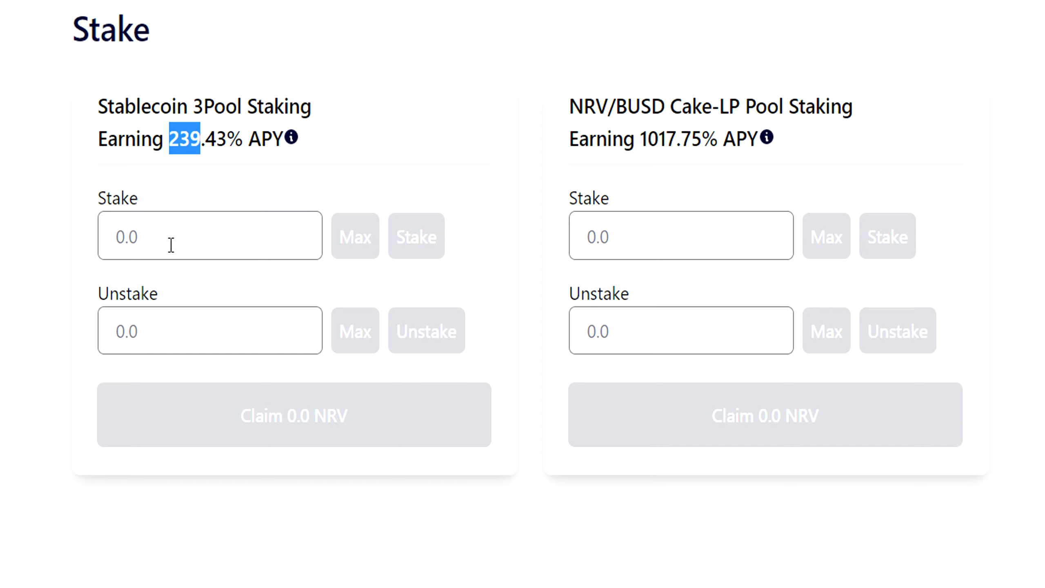
pyautogui.click(125, 246)
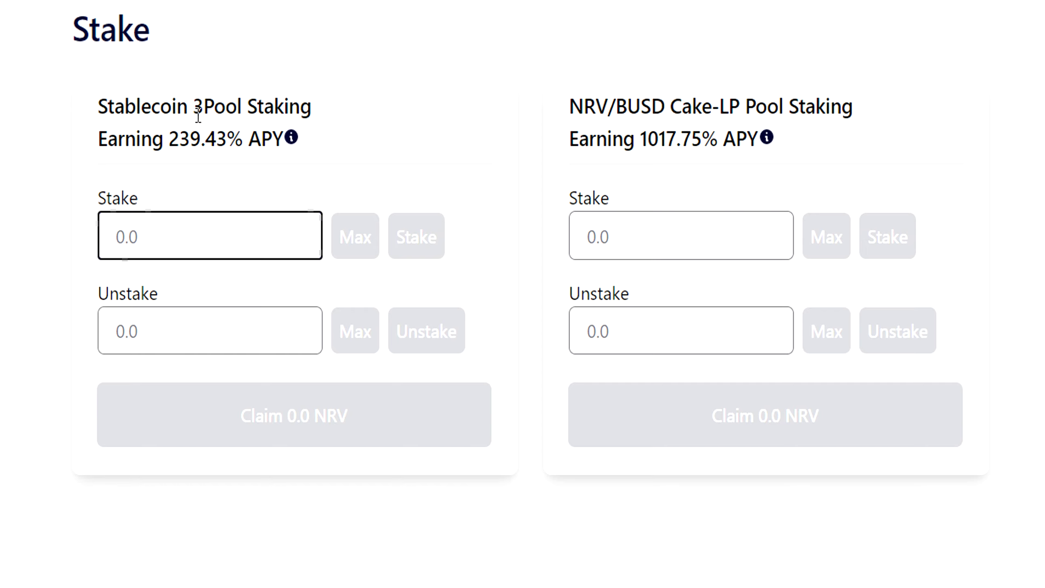
pyautogui.moveTo(193, 107); pyautogui.dragTo(243, 111)
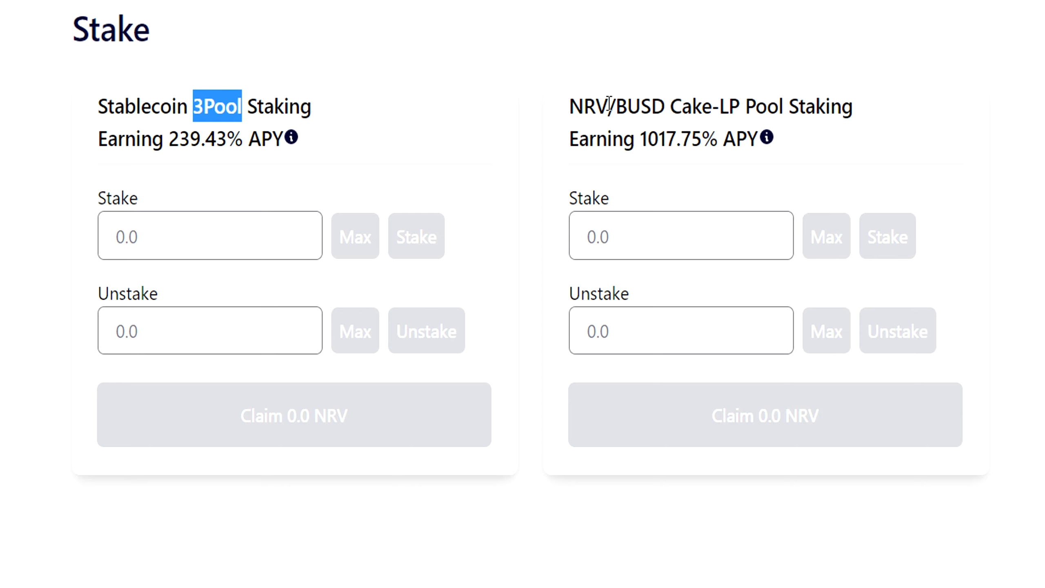
pyautogui.moveTo(568, 117); pyautogui.dragTo(671, 102)
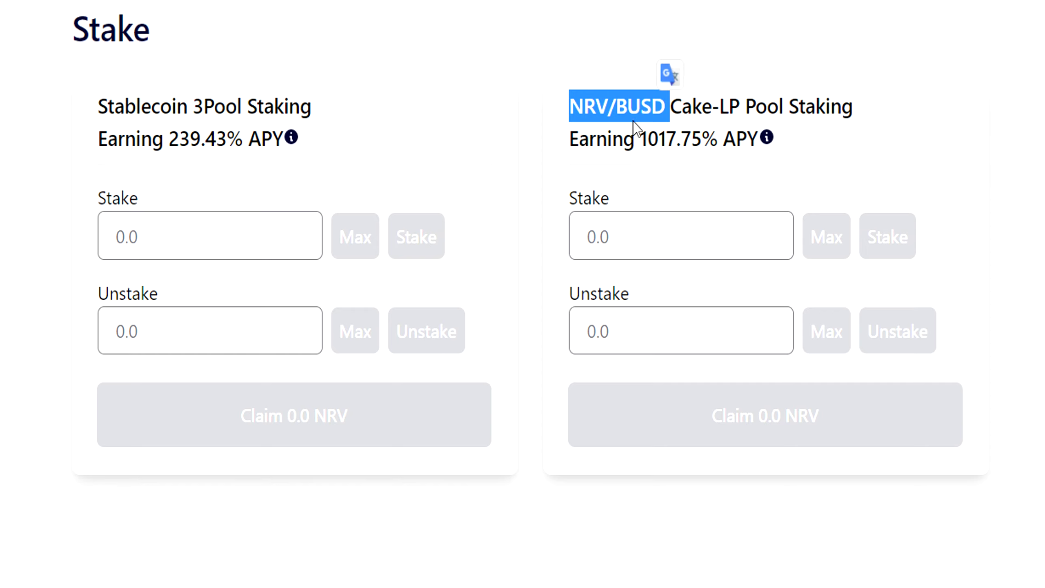
pyautogui.moveTo(743, 105); pyautogui.dragTo(672, 103)
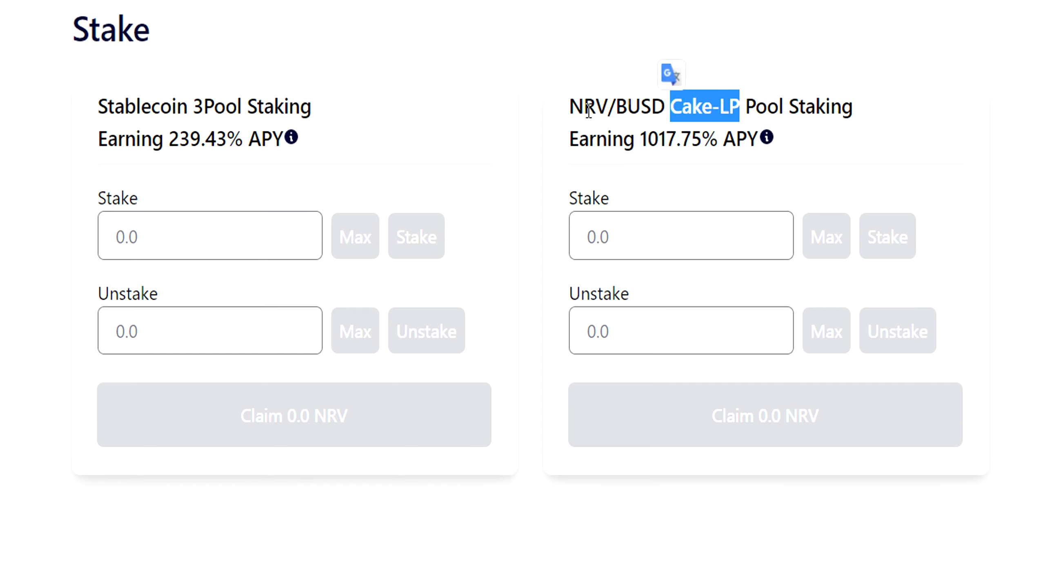
pyautogui.moveTo(589, 109); pyautogui.dragTo(652, 108)
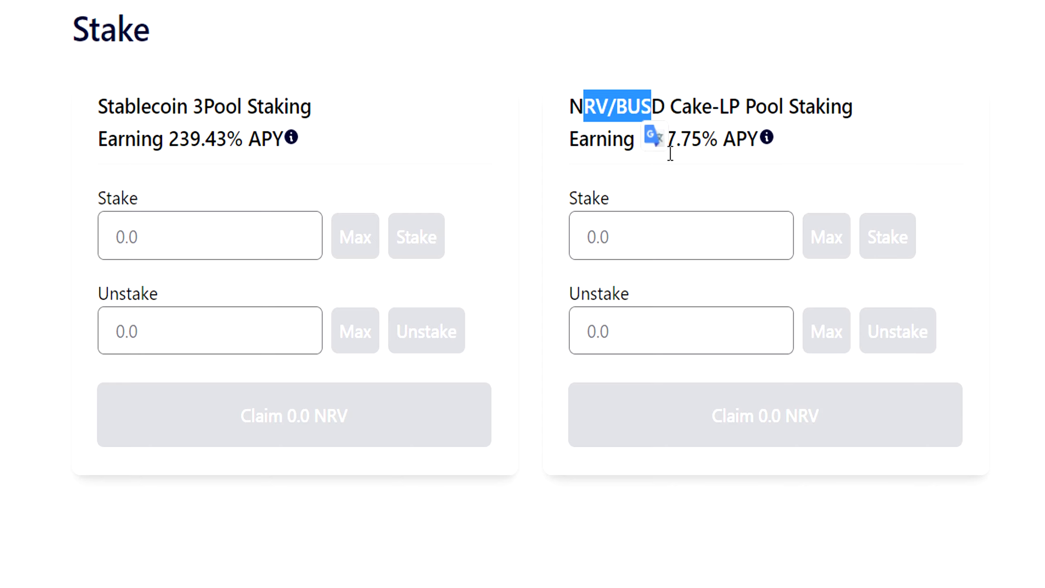
pyautogui.click(791, 156)
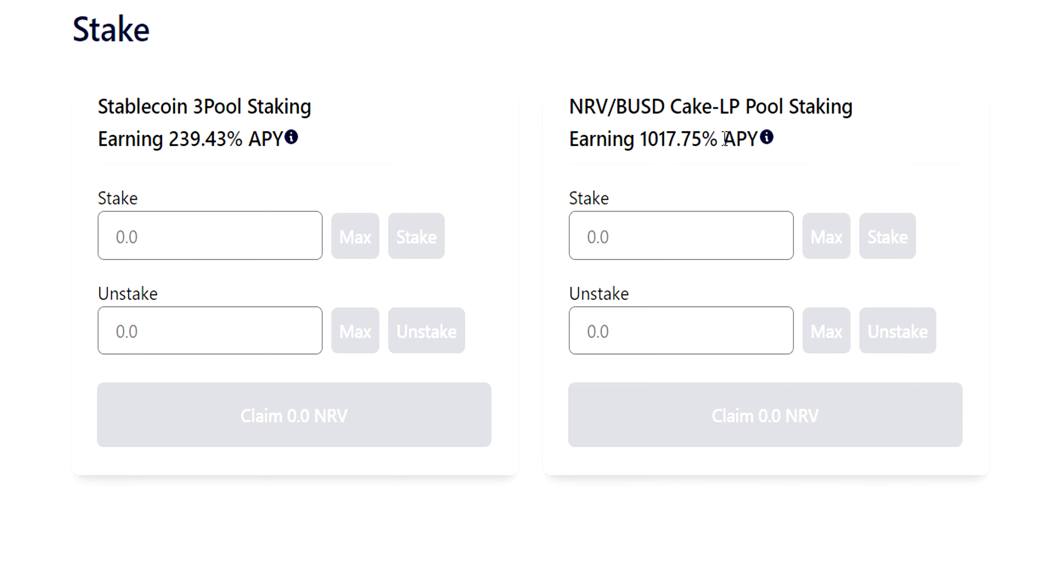
pyautogui.moveTo(773, 146)
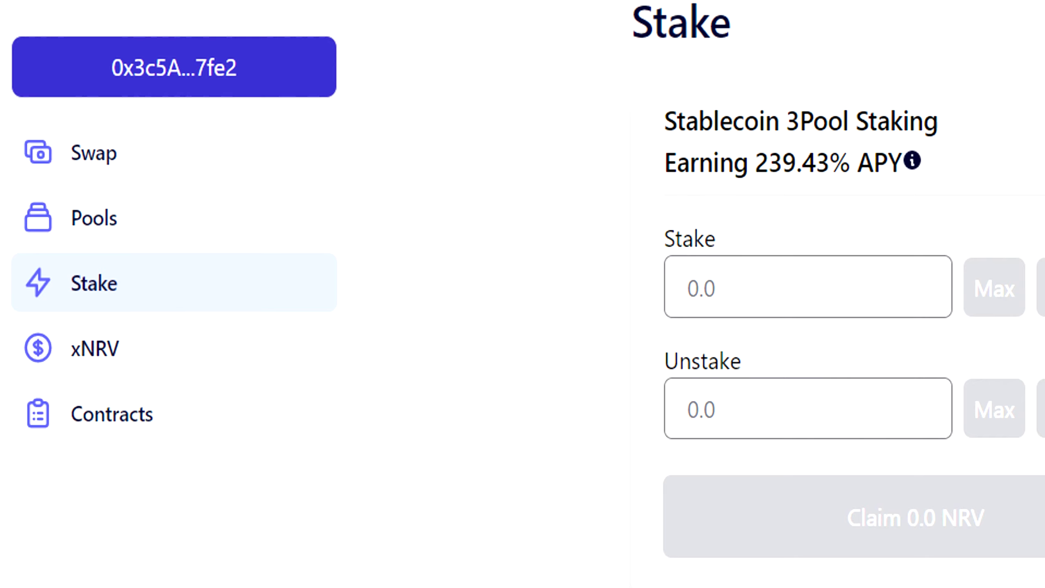
# Open the xNRV page and review the NRV mint card and 68.33% xNRV staking APY
pyautogui.click(106, 359)
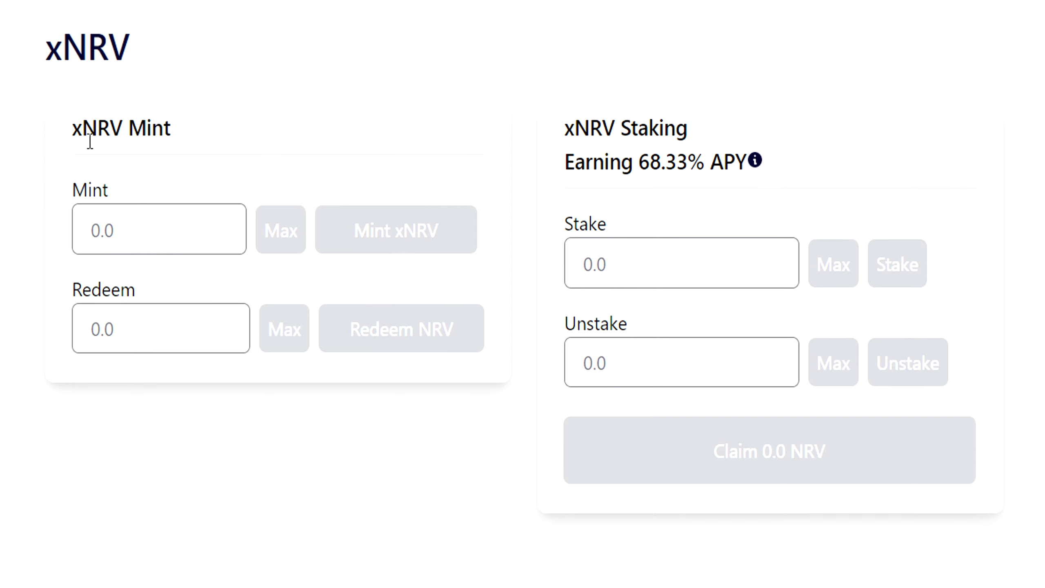
pyautogui.moveTo(83, 129); pyautogui.dragTo(128, 122)
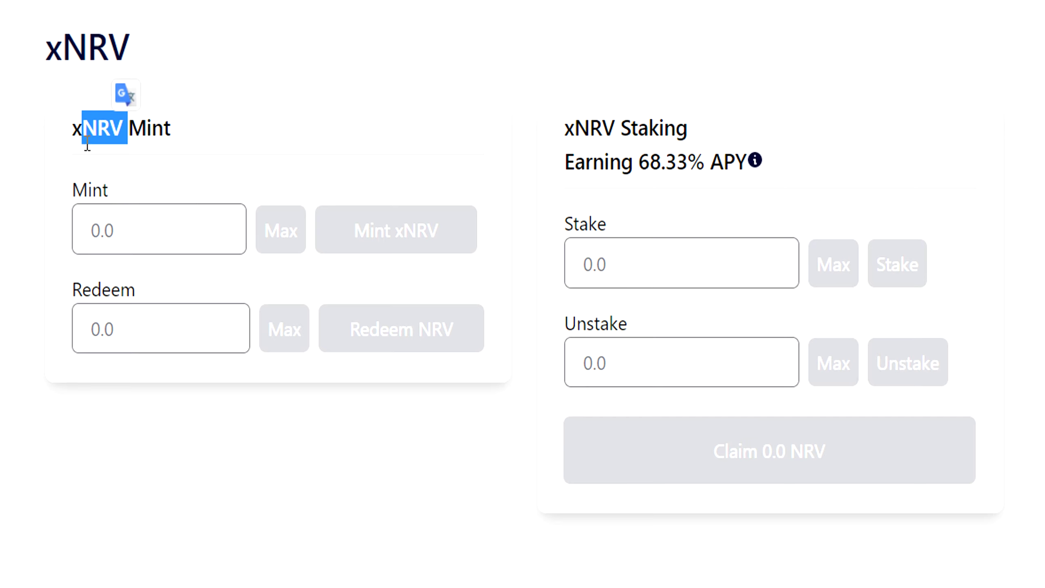
pyautogui.click(673, 274)
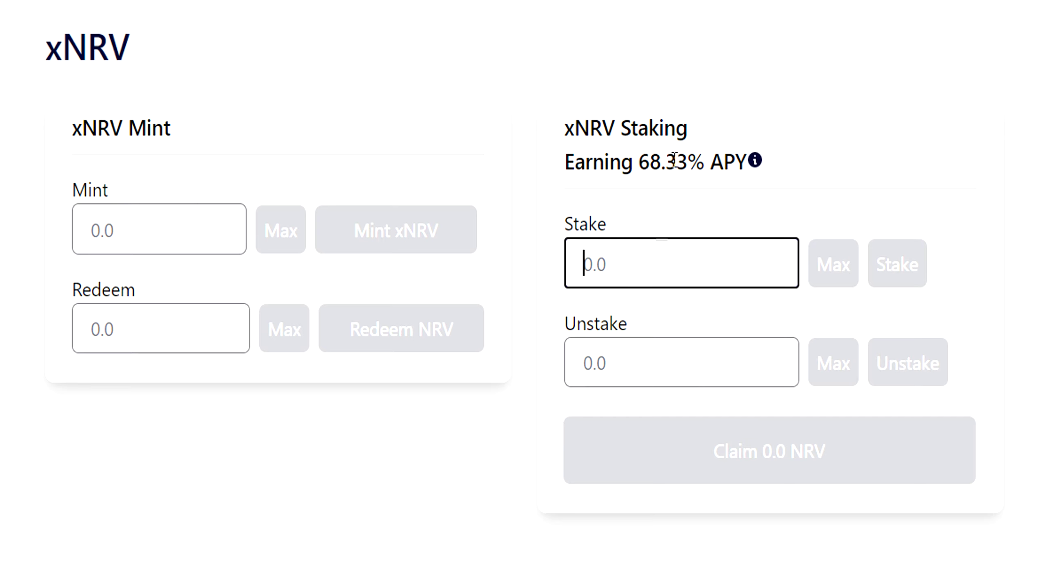
pyautogui.tripleClick(640, 161)
pyautogui.moveTo(640, 162); pyautogui.dragTo(624, 162)
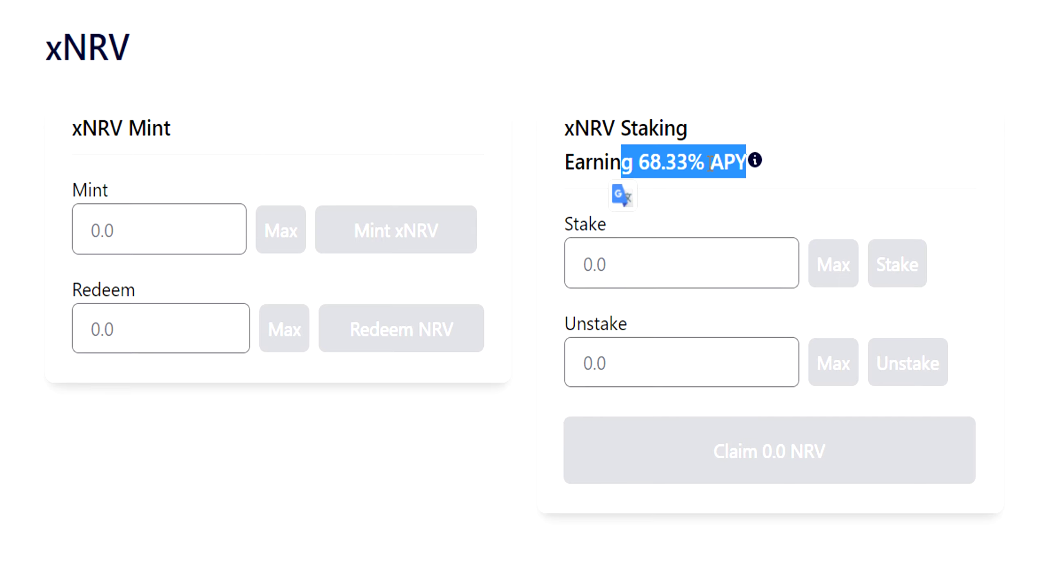
pyautogui.moveTo(756, 163)
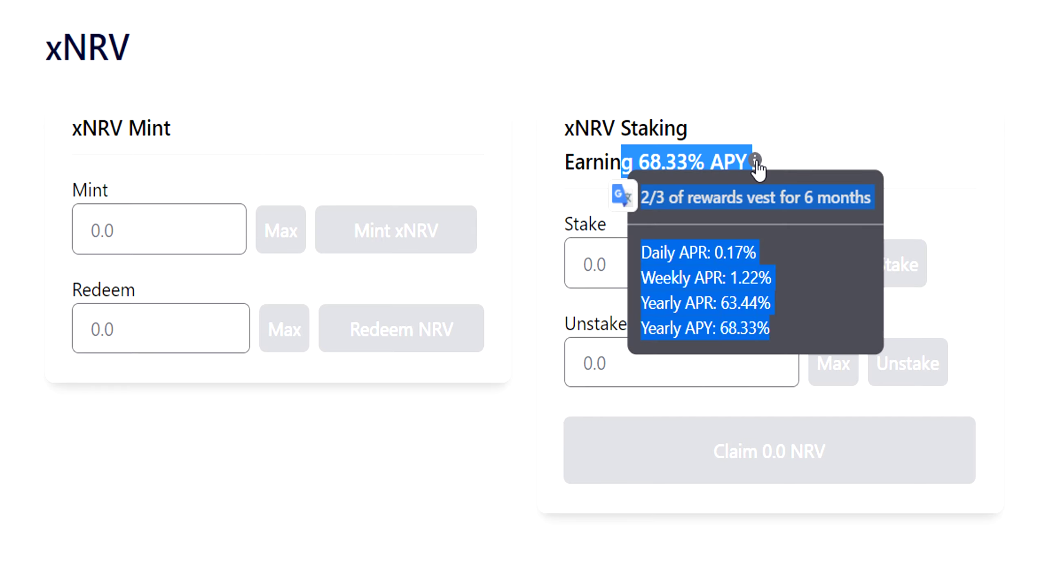
pyautogui.click(856, 127)
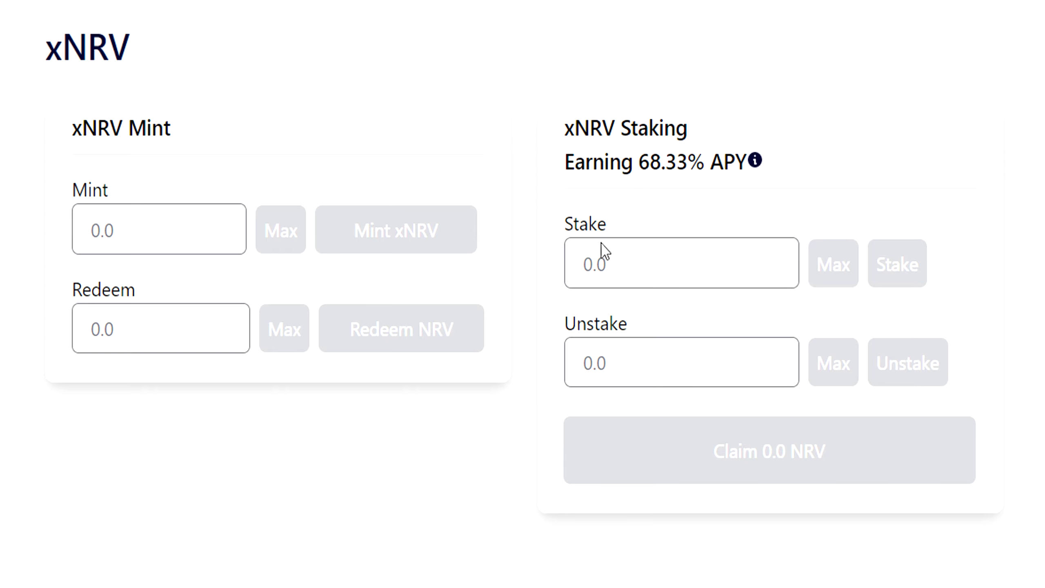
pyautogui.moveTo(565, 127); pyautogui.dragTo(615, 131)
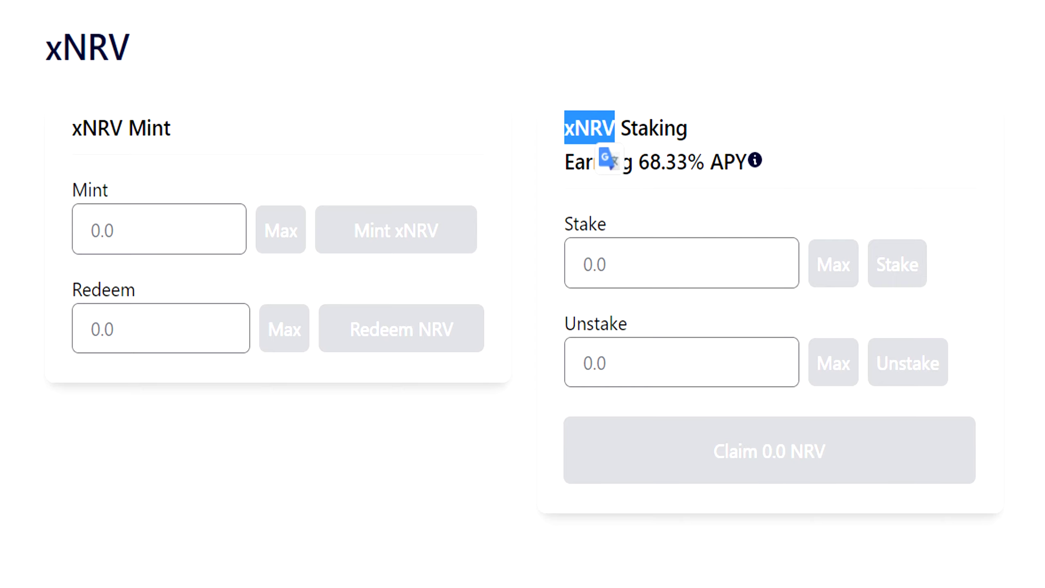
pyautogui.moveTo(751, 166)
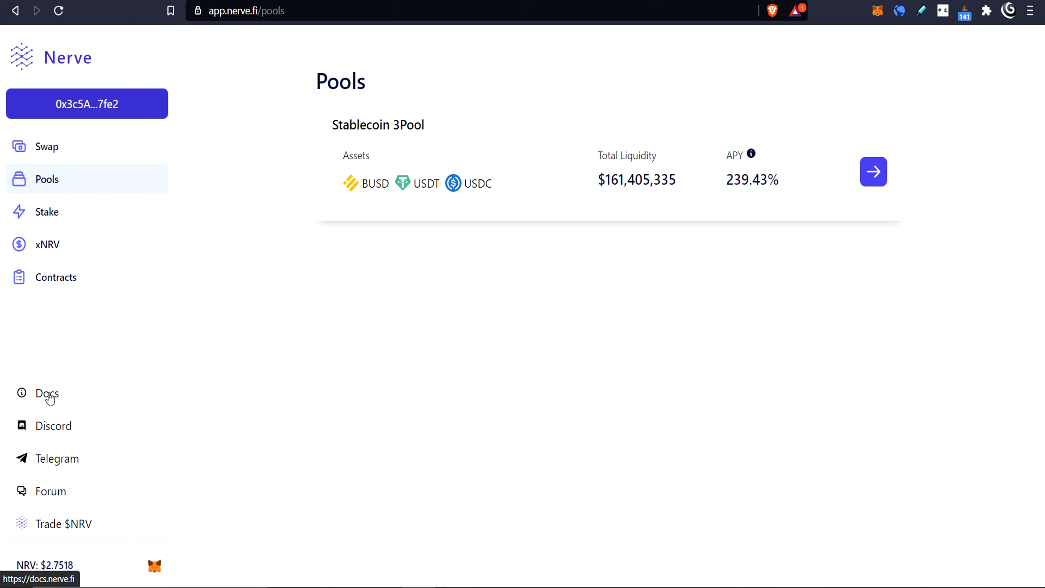
# Open the Nerve Discord and scroll up through the #general channel
pyautogui.click(71, 434)
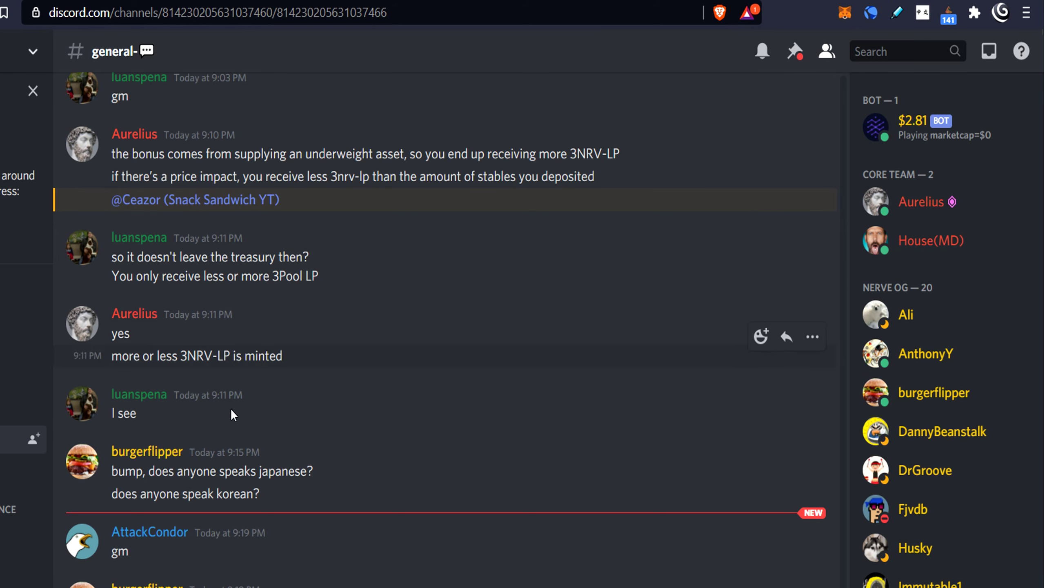
pyautogui.scroll(6, 232, 413)
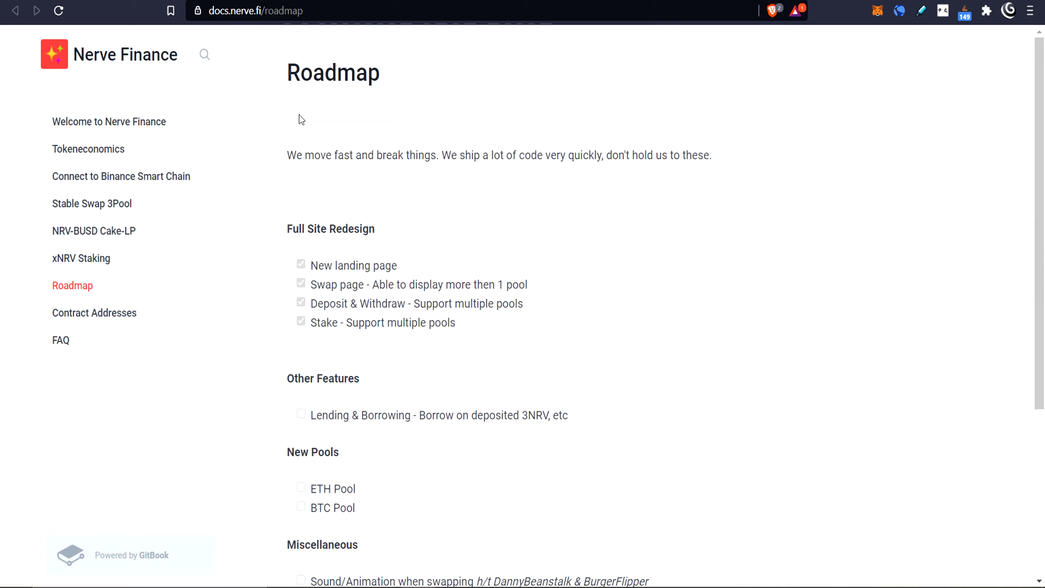
# Scroll the Roadmap and highlight the completed redesign items and the 3NRV lending plan under Other Features
pyautogui.scroll(-3, 391, 251)
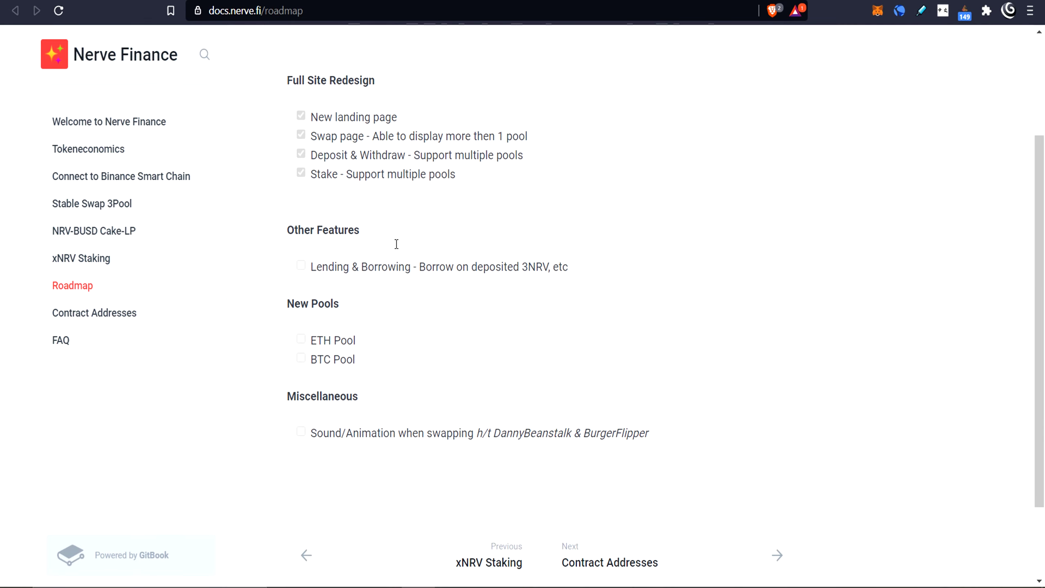
pyautogui.moveTo(473, 182); pyautogui.dragTo(319, 117)
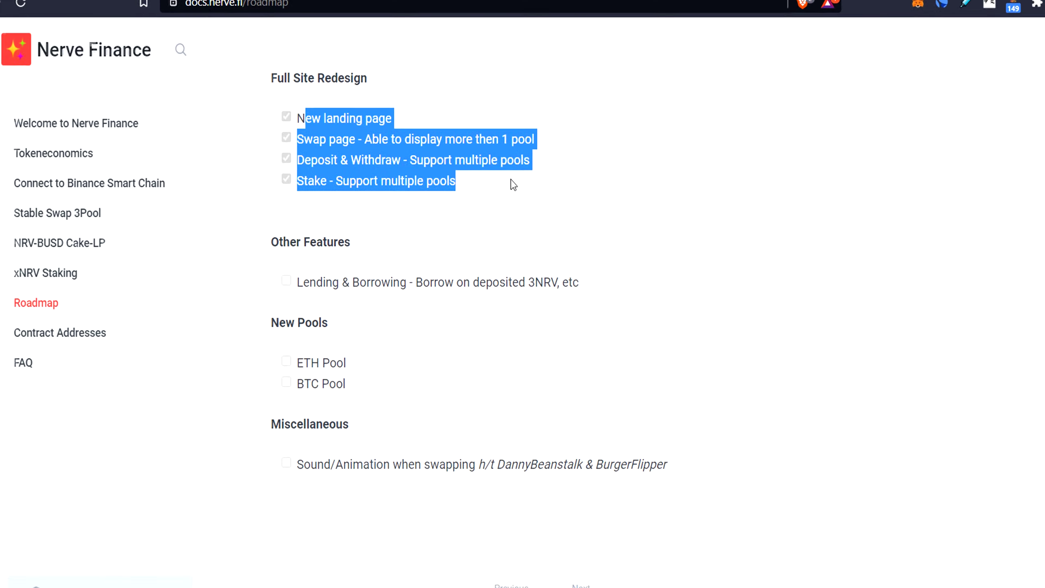
pyautogui.click(502, 218)
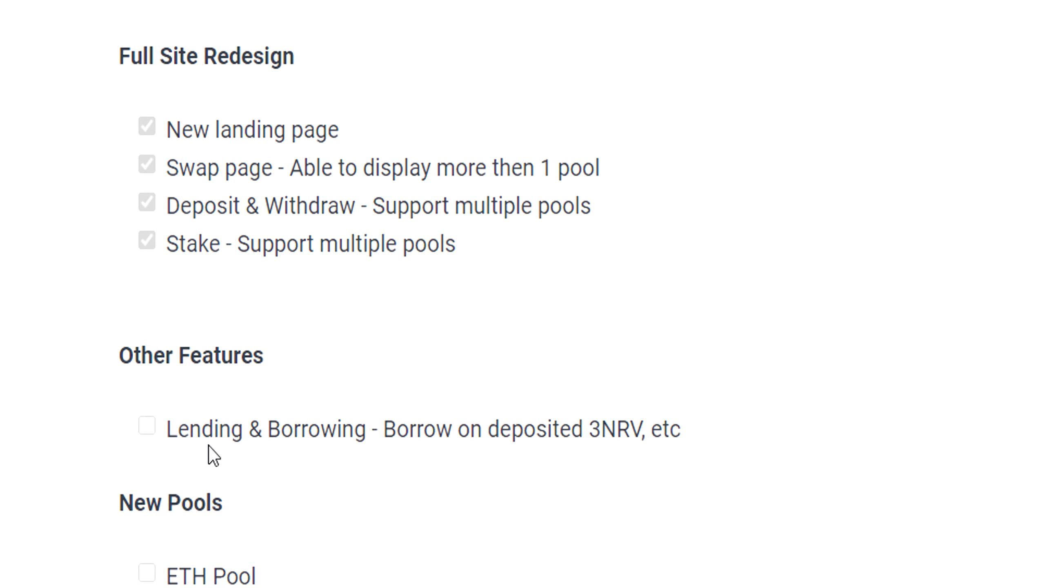
pyautogui.moveTo(177, 435); pyautogui.dragTo(657, 419)
pyautogui.moveTo(594, 446); pyautogui.dragTo(646, 431)
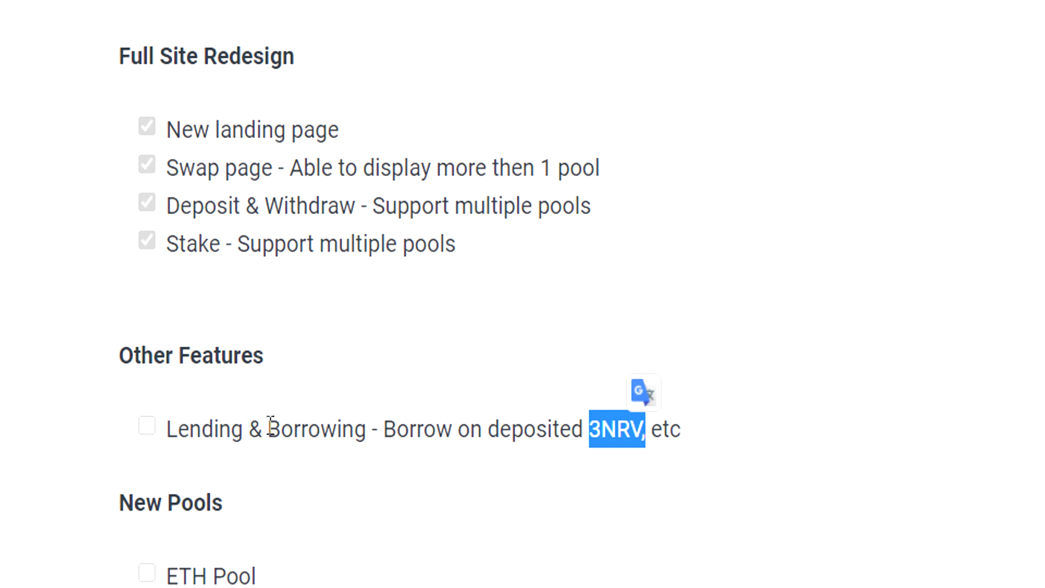
pyautogui.moveTo(137, 364); pyautogui.dragTo(271, 374)
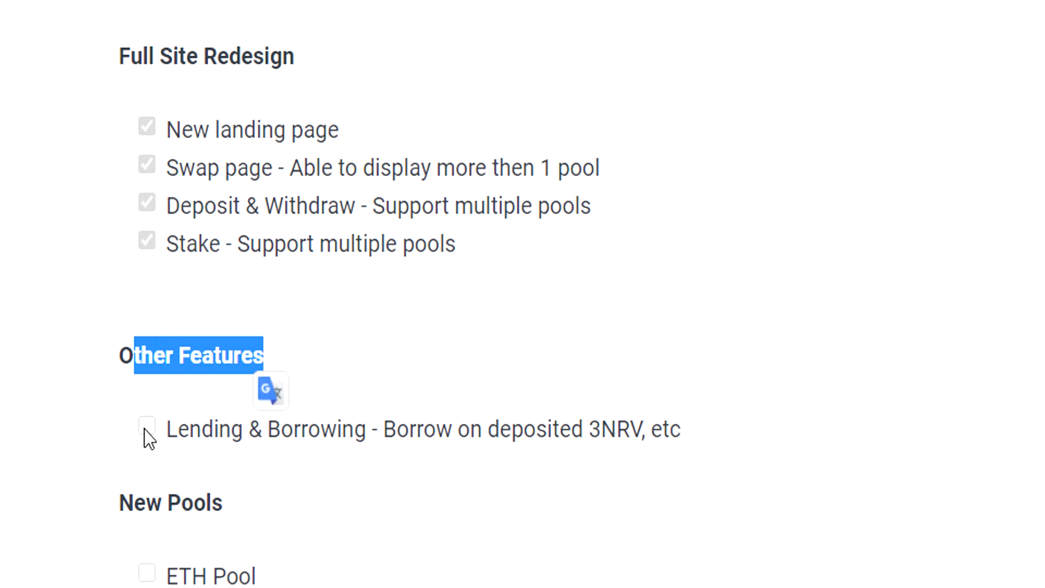
pyautogui.click(468, 437)
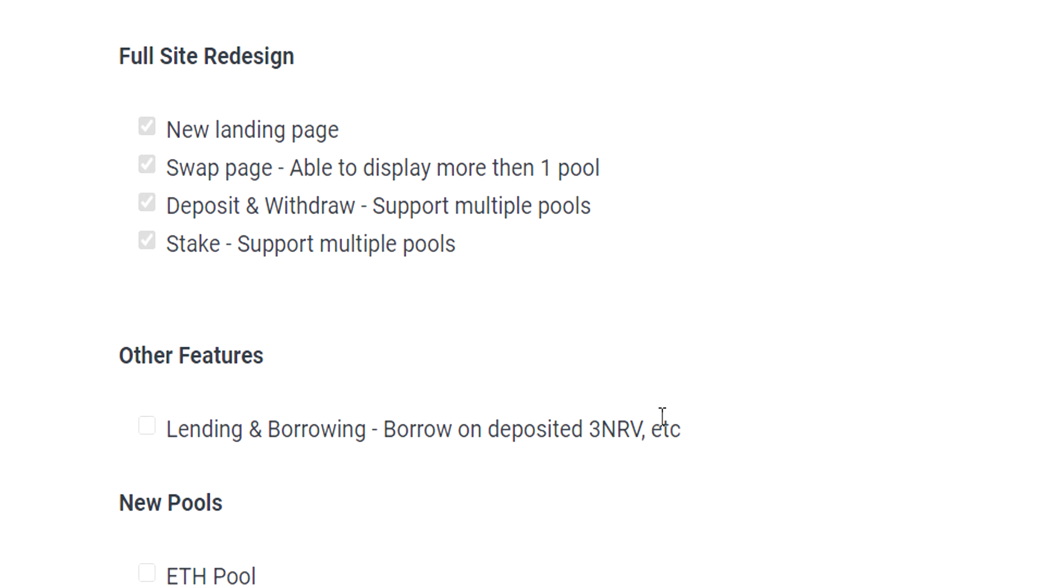
pyautogui.moveTo(584, 430); pyautogui.dragTo(647, 429)
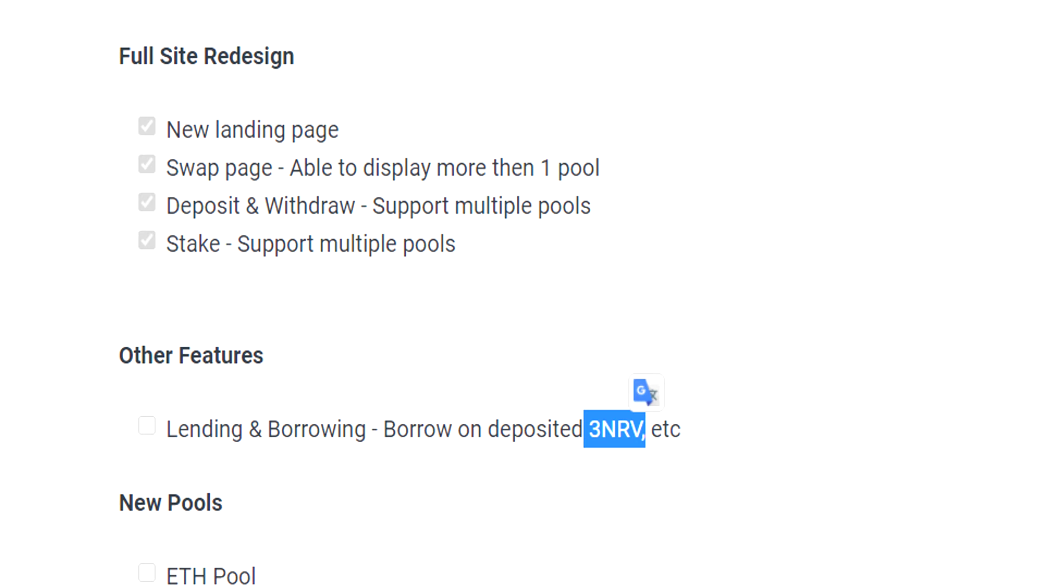
pyautogui.moveTo(250, 587); pyautogui.dragTo(168, 575)
pyautogui.click(334, 338)
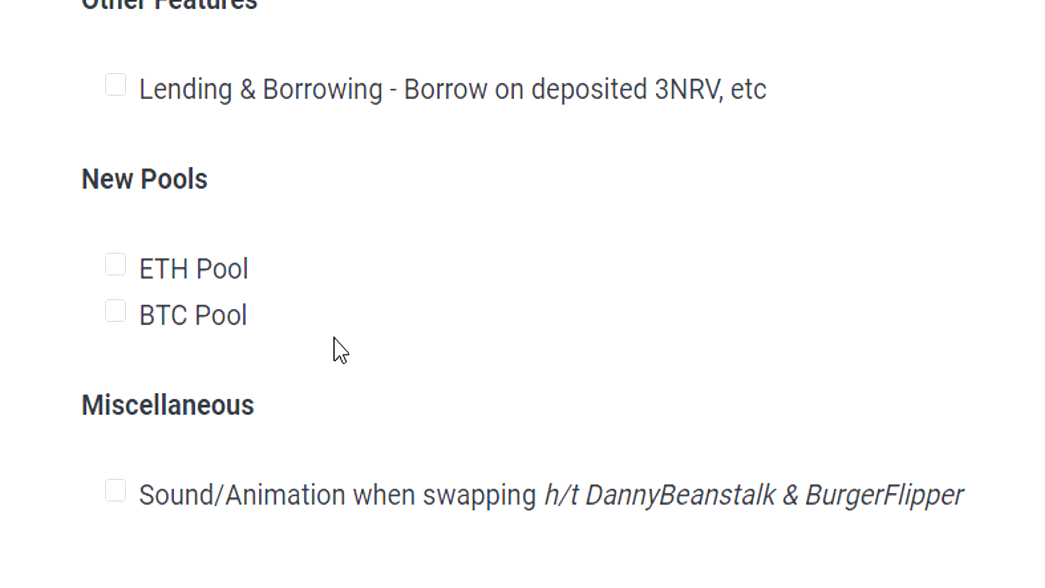
pyautogui.moveTo(256, 337); pyautogui.dragTo(129, 278)
pyautogui.moveTo(282, 251); pyautogui.dragTo(139, 270)
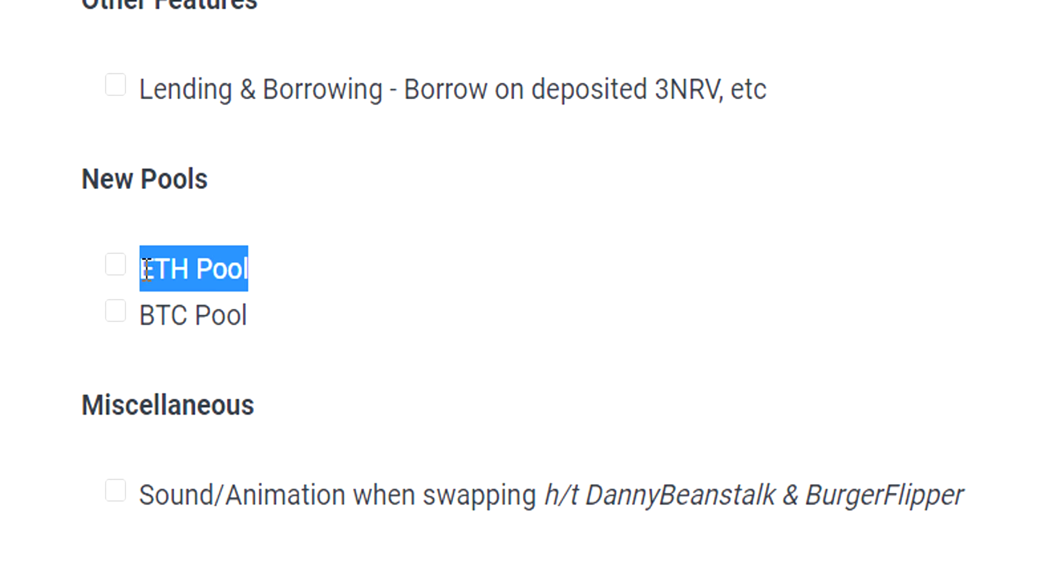
pyautogui.moveTo(148, 270); pyautogui.dragTo(145, 317)
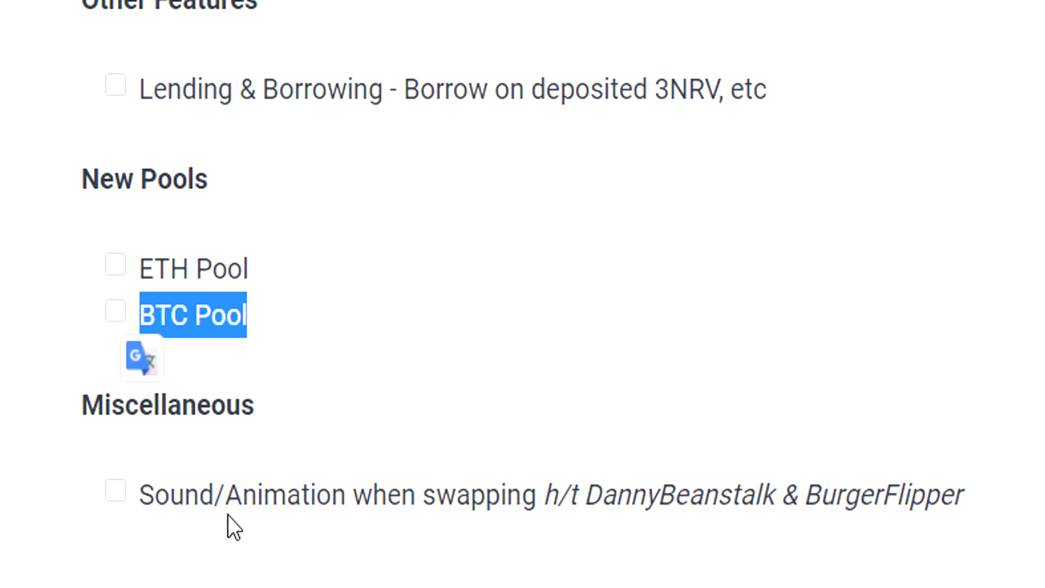
pyautogui.moveTo(896, 477); pyautogui.dragTo(926, 463)
pyautogui.moveTo(933, 506); pyautogui.dragTo(160, 484)
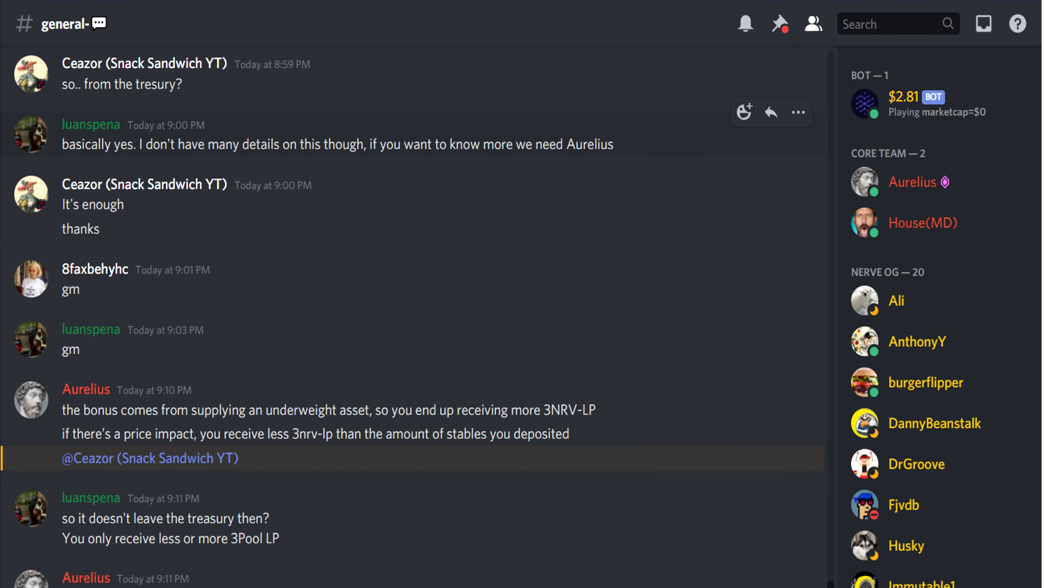
# Scroll through earlier messages in the Discord #general channel
pyautogui.scroll(-6, 217, 226)
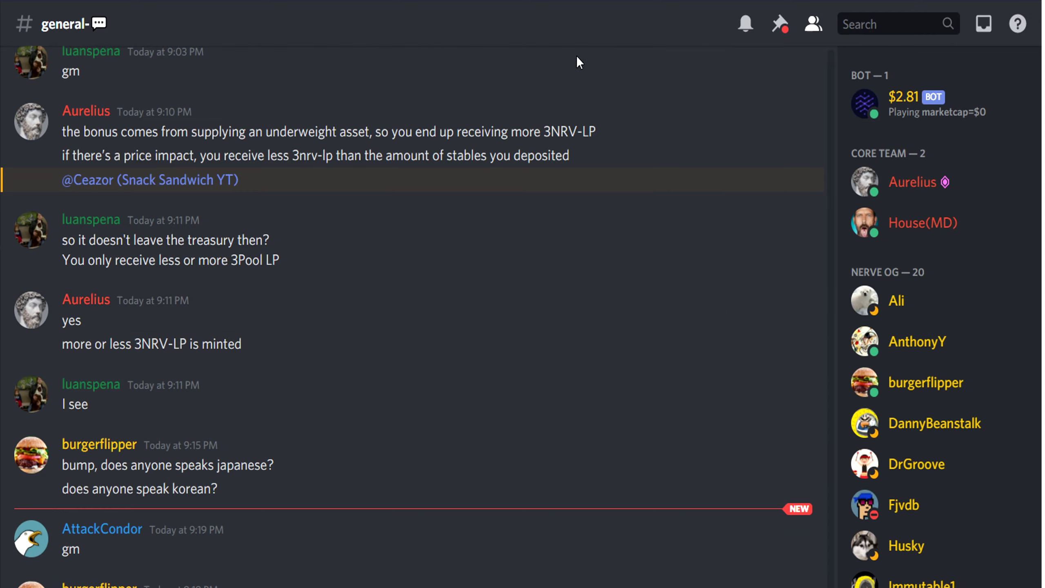
pyautogui.scroll(1, 419, 291)
pyautogui.scroll(7, 420, 290)
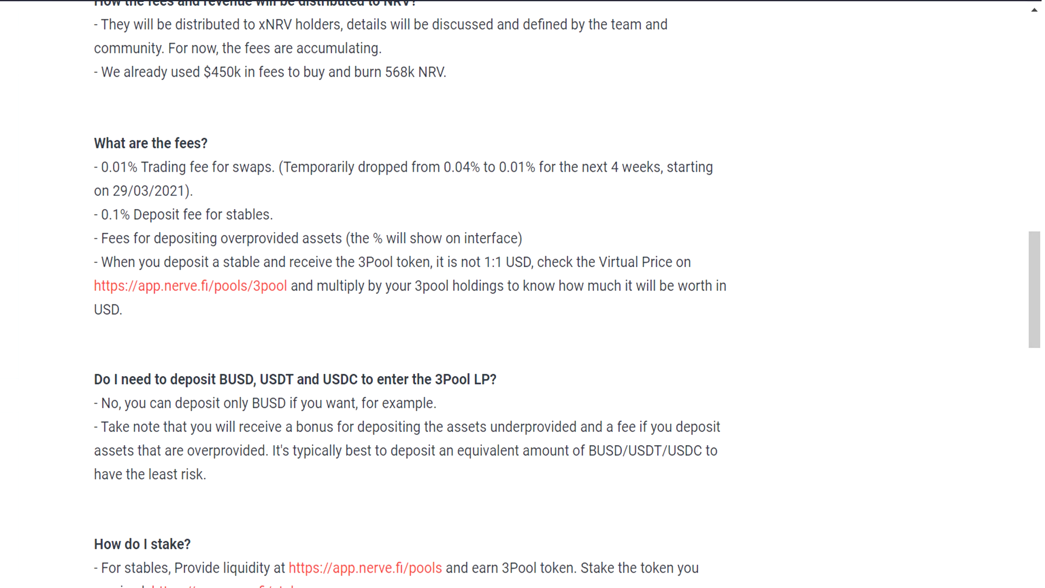